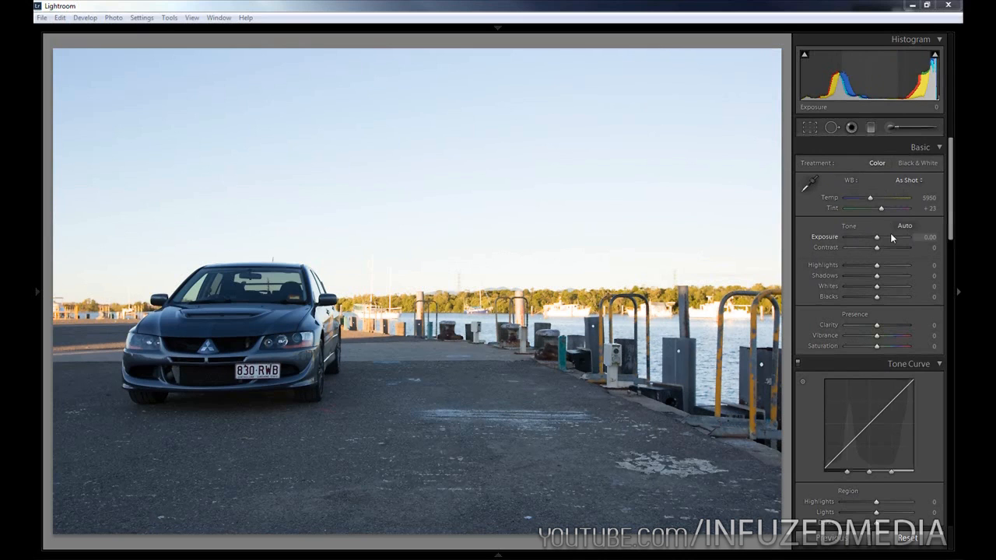
Step: Lower the Highlights to -100 and compare the photo with and without the change
{"action": "left_click_drag", "start_coordinate": [951, 189], "coordinate": [949, 220]}
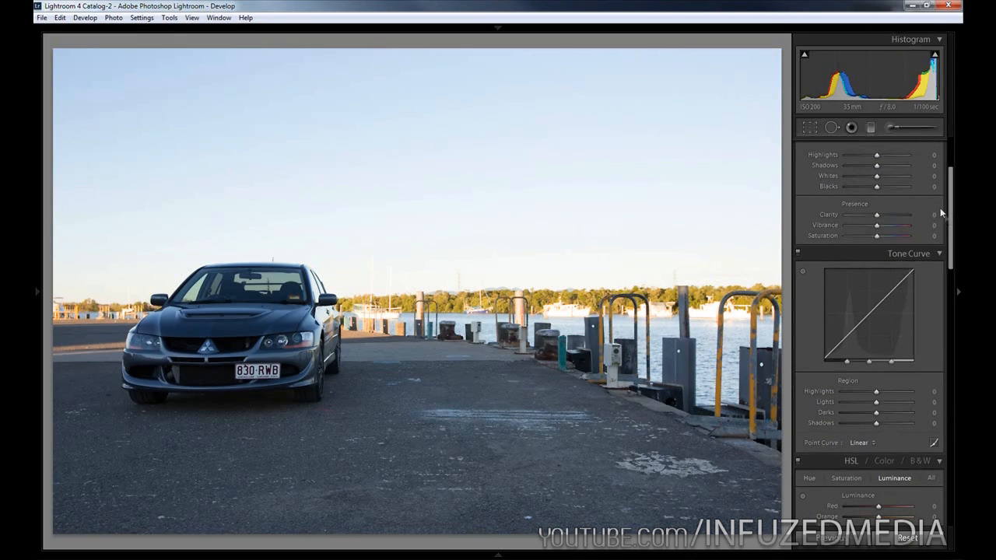
{"action": "left_click_drag", "start_coordinate": [877, 155], "coordinate": [834, 164]}
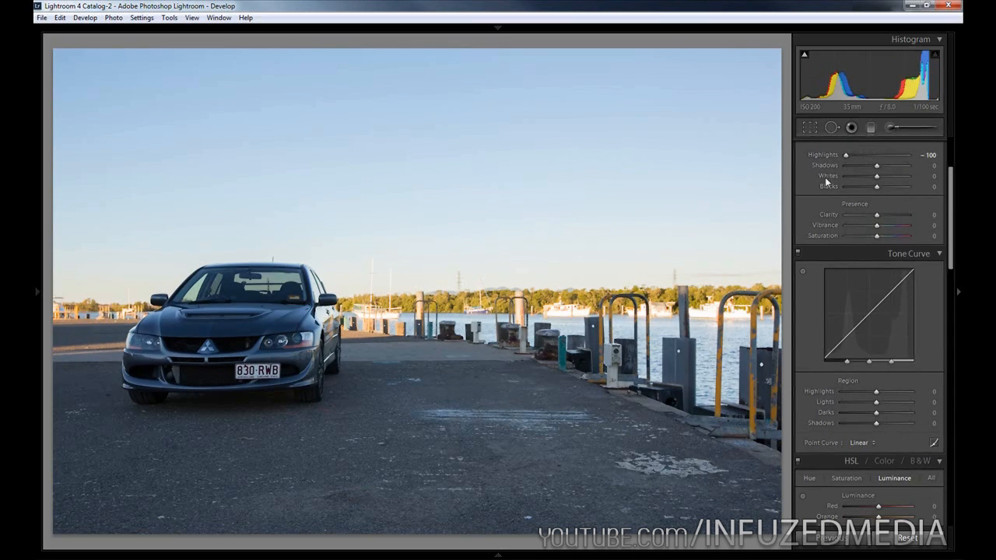
{"action": "key", "text": "ctrl+z"}
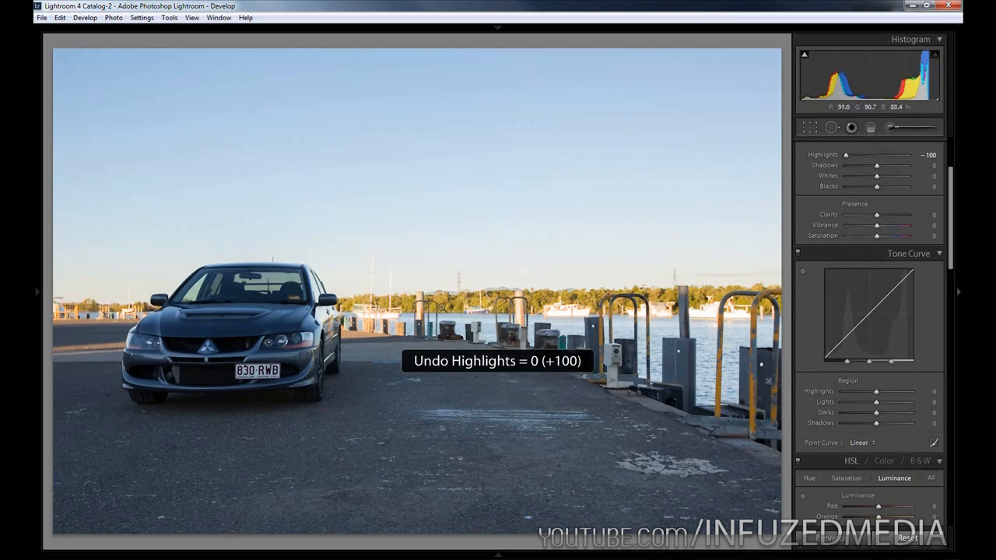
{"action": "double_click", "coordinate": [825, 157]}
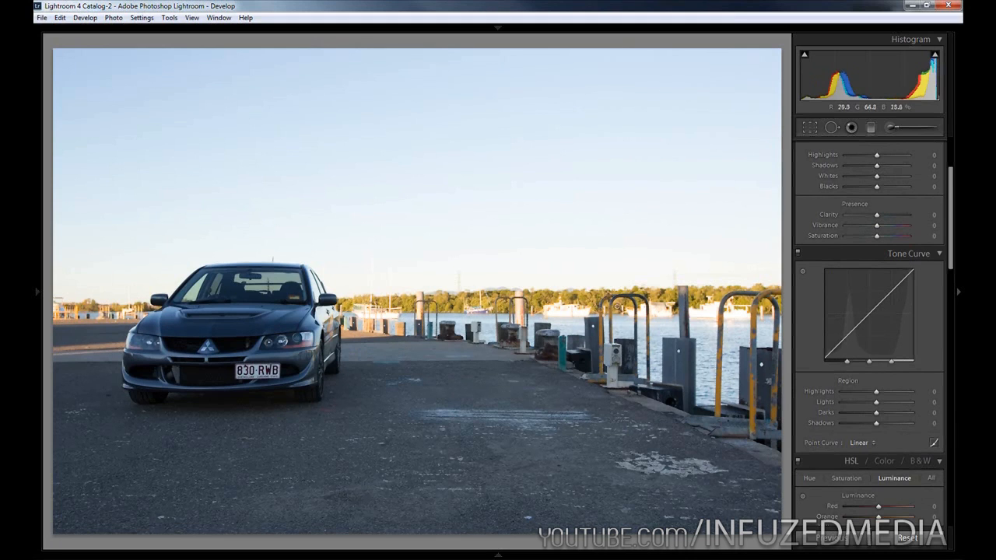
{"action": "key", "text": "ctrl+z"}
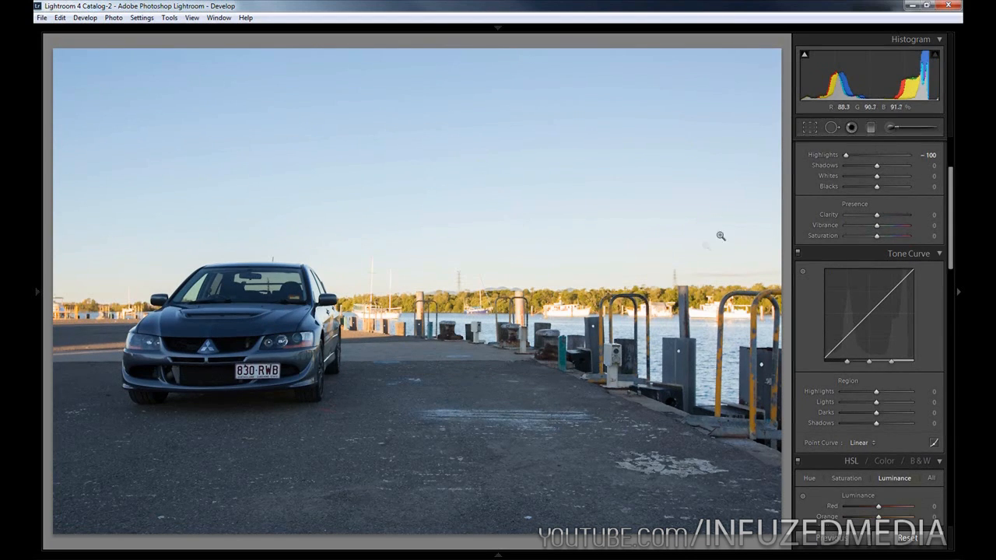
Step: Raise the Shadows to +5 and the Whites to +10
{"action": "key", "text": "Up"}
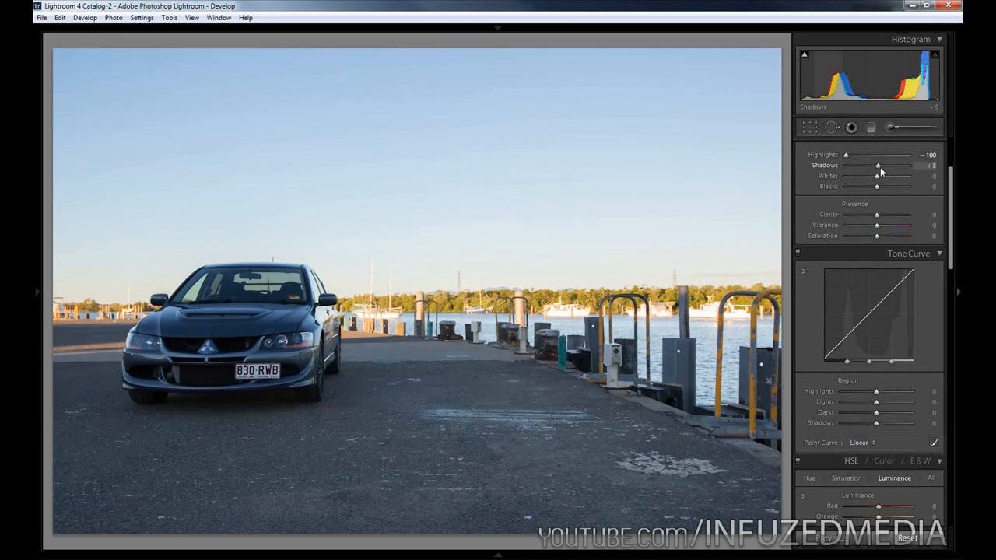
{"action": "key", "text": "Up"}
{"action": "key", "text": "Up"}
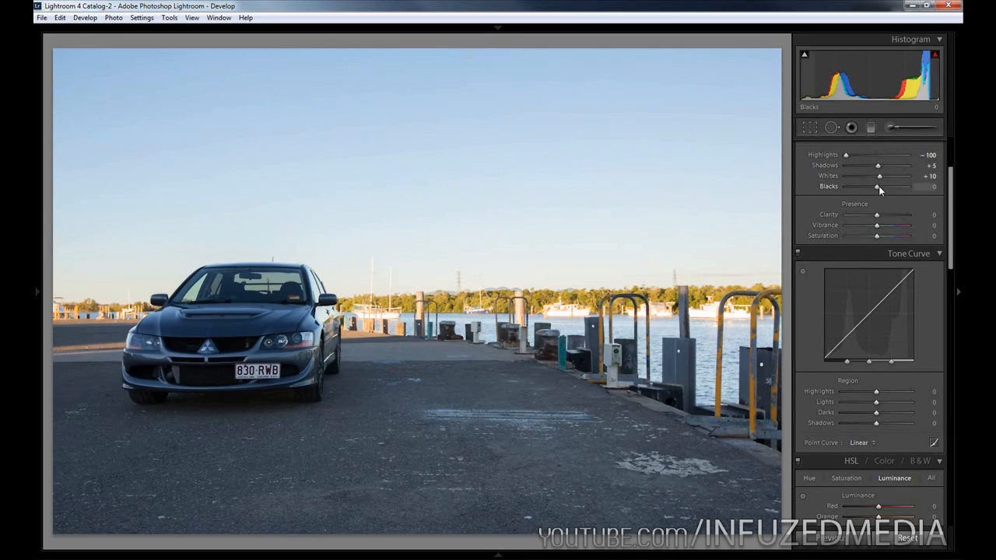
Step: Raise the Blacks to +80 and briefly compare the edit with the unedited photo
{"action": "key", "text": "Up"}
{"action": "key", "text": "Up"}
{"action": "key", "text": "Up"}
{"action": "key", "text": "Up"}
{"action": "key", "text": "Up"}
{"action": "key", "text": "Up"}
{"action": "key", "text": "Up"}
{"action": "key", "text": "Up"}
{"action": "key", "text": "Up"}
{"action": "key", "text": "Up"}
{"action": "key", "text": "Up"}
{"action": "key", "text": "Up"}
{"action": "key", "text": "Up"}
{"action": "key", "text": "Up"}
{"action": "key", "text": "Up"}
{"action": "key", "text": "Up"}
{"action": "key", "text": "Up"}
{"action": "key", "text": "Up"}
{"action": "key", "text": "Up"}
{"action": "key", "text": "Down"}
{"action": "key", "text": "Down"}
{"action": "key", "text": "Down"}
{"action": "key", "text": "Down"}
{"action": "key", "text": "Up"}
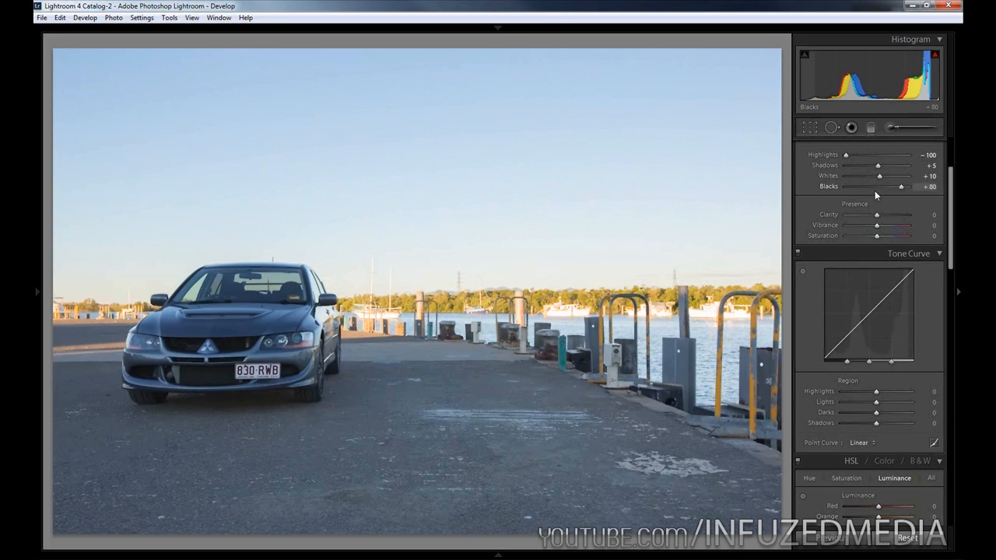
{"action": "left_click", "coordinate": [907, 537]}
{"action": "key", "text": "ctrl+z"}
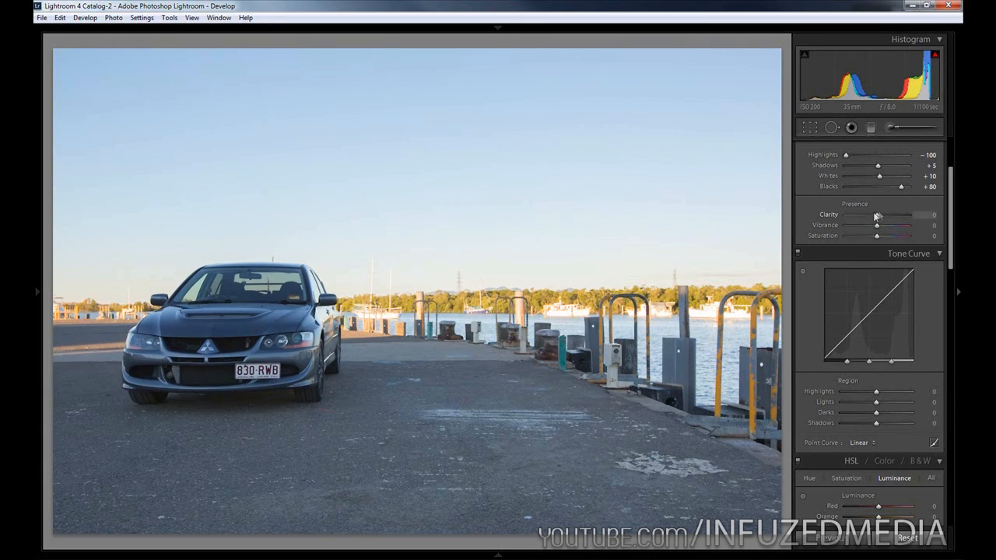
Step: Raise the Clarity to +70 and compare the photo with and without it
{"action": "left_click_drag", "start_coordinate": [878, 216], "coordinate": [897, 216]}
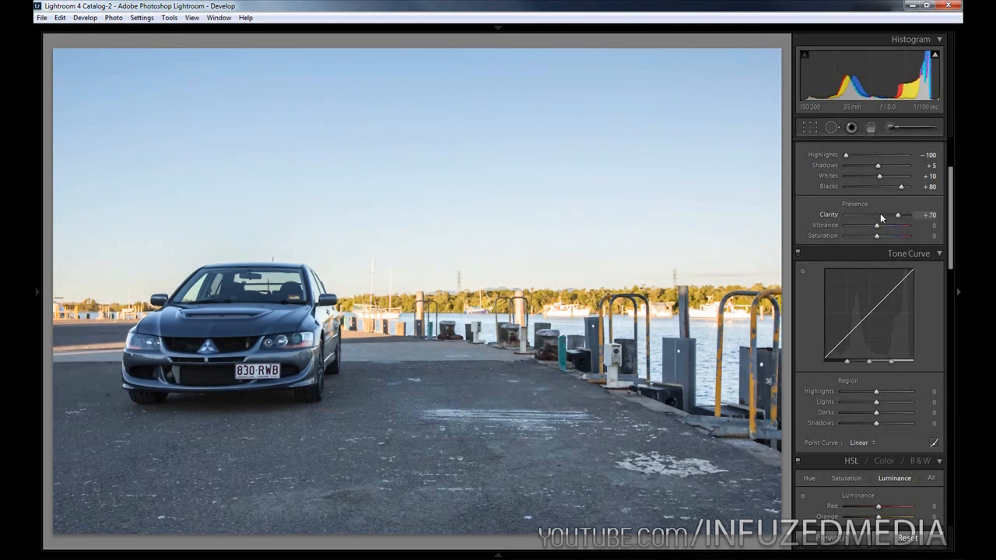
{"action": "double_click", "coordinate": [829, 213]}
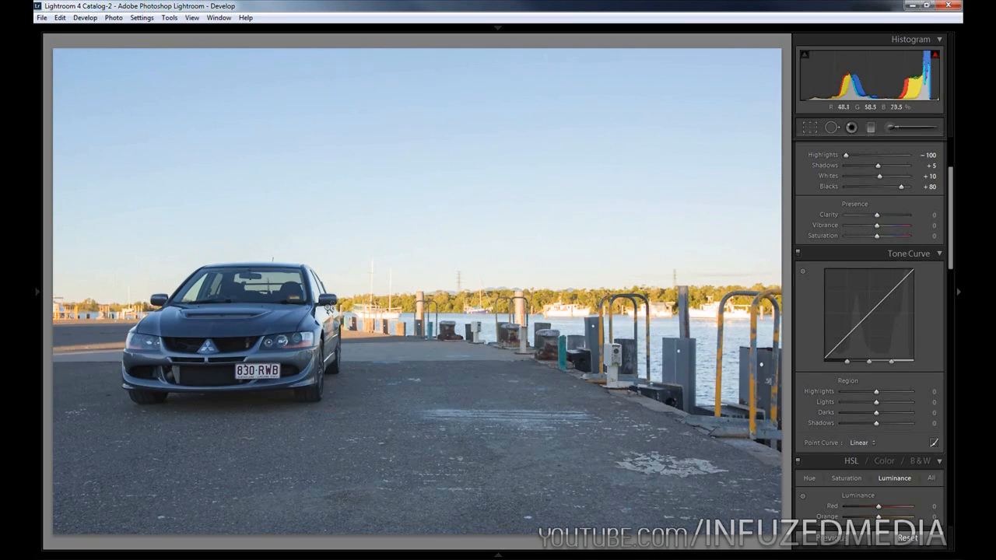
{"action": "key", "text": "ctrl+z"}
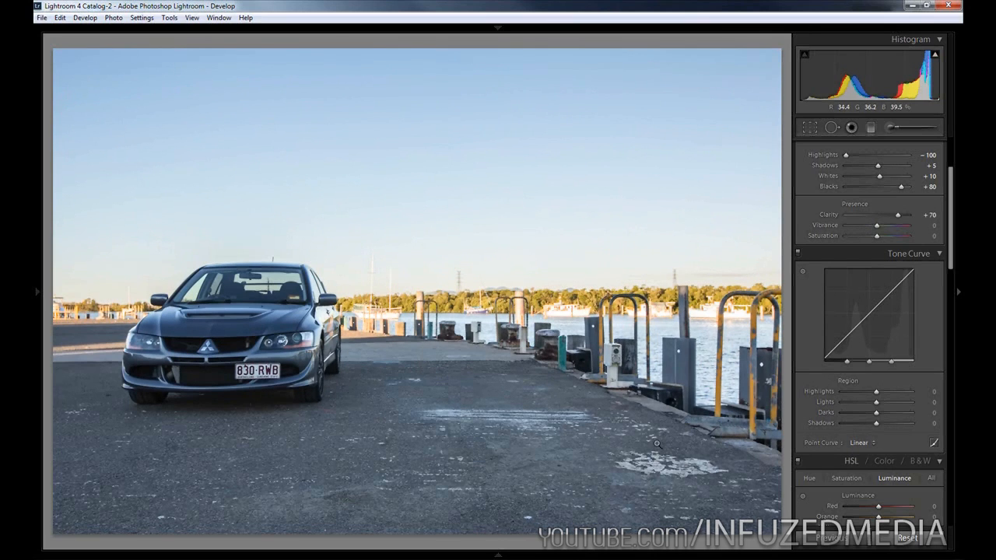
Step: Lower the Vibrance to -30 and raise the Saturation to +30
{"action": "left_click_drag", "start_coordinate": [877, 226], "coordinate": [871, 227]}
{"action": "key", "text": "Up"}
{"action": "key", "text": "Up"}
{"action": "key", "text": "Up"}
{"action": "key", "text": "Up"}
{"action": "key", "text": "Up"}
{"action": "key", "text": "Up"}
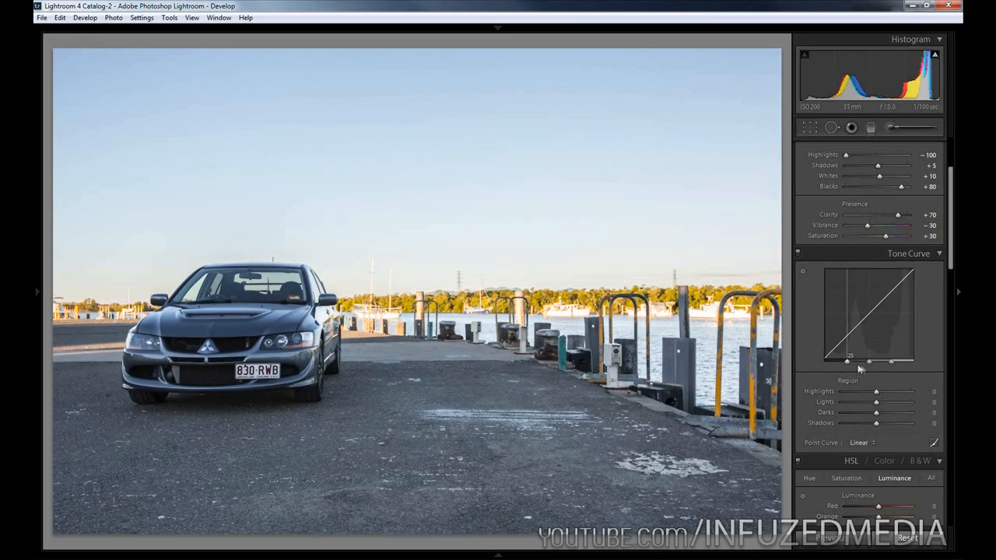
Step: Change the tone curve's point curve to Medium Contrast and compare the edit with the unedited photo
{"action": "left_click", "coordinate": [861, 443]}
{"action": "left_click", "coordinate": [870, 468]}
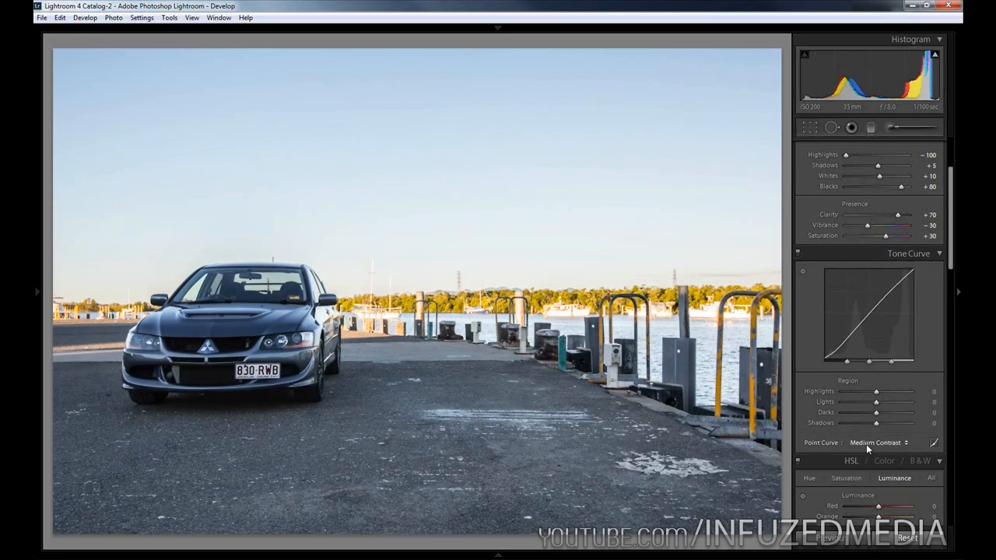
{"action": "scroll", "coordinate": [861, 420], "scroll_direction": "down", "scroll_amount": 3}
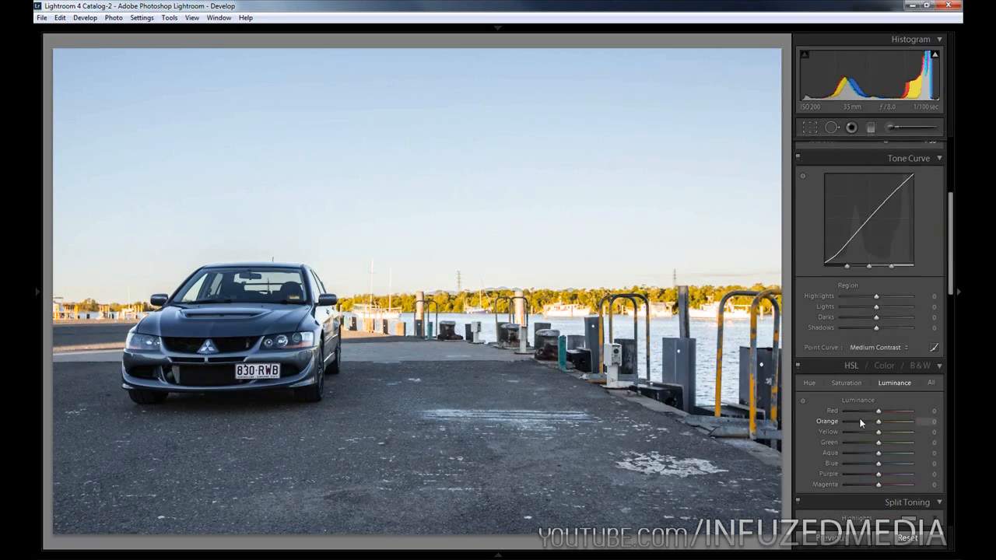
{"action": "left_click", "coordinate": [894, 540]}
{"action": "key", "text": "ctrl+z"}
{"action": "scroll", "coordinate": [884, 251], "scroll_direction": "up", "scroll_amount": 2}
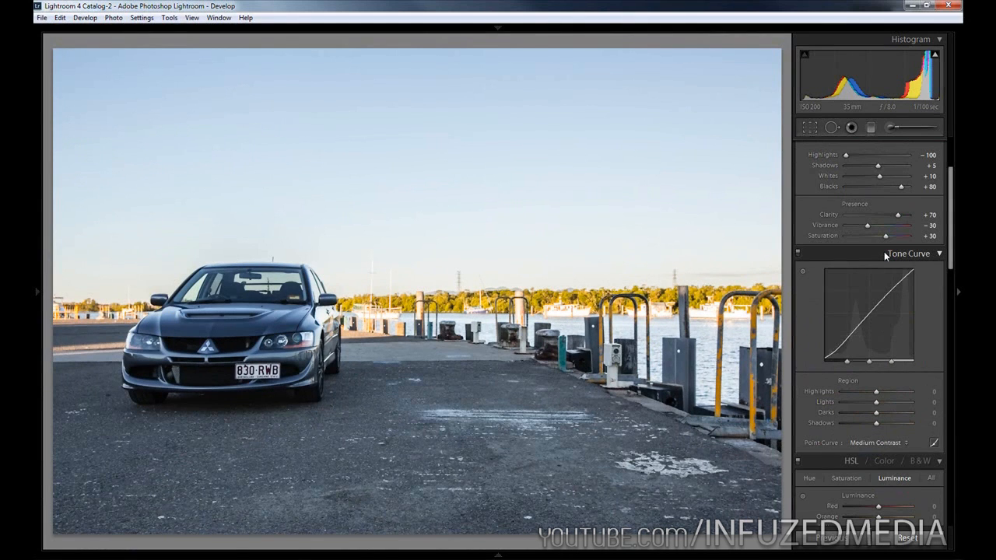
Step: Set the split toning highlights to hue 40 and saturation 30, with the balance at +30
{"action": "scroll", "coordinate": [884, 253], "scroll_direction": "down", "scroll_amount": 4}
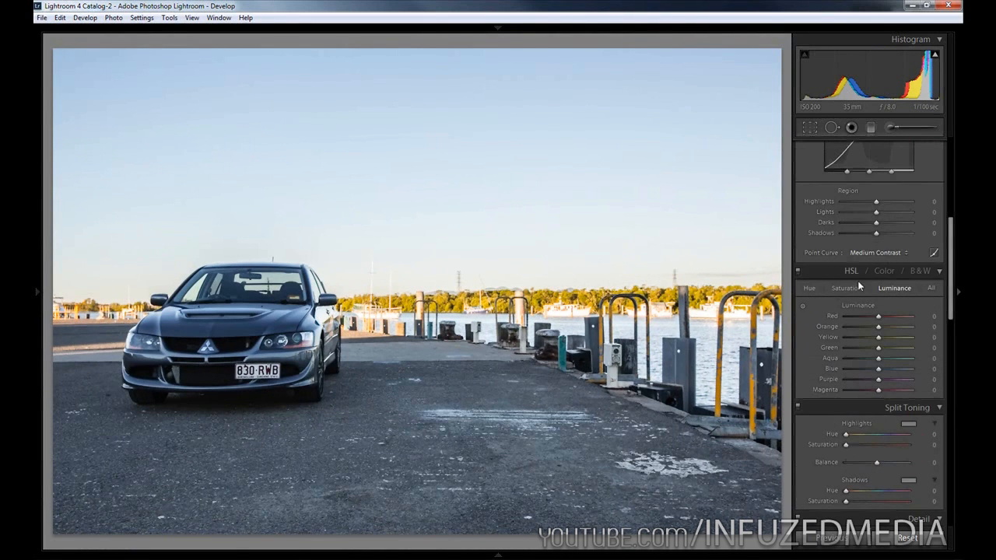
{"action": "scroll", "coordinate": [857, 288], "scroll_direction": "down", "scroll_amount": 4}
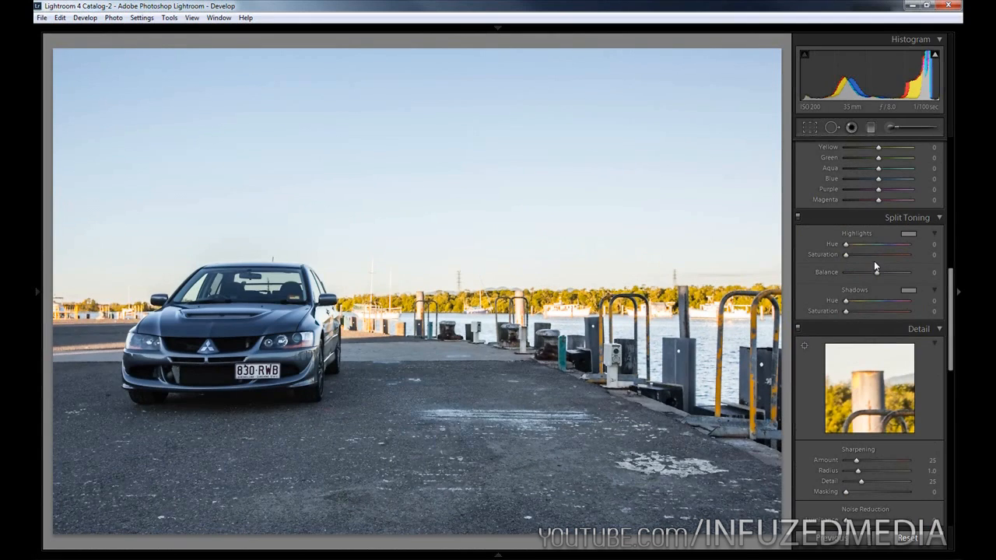
{"action": "left_click", "coordinate": [932, 244]}
{"action": "type", "text": "40"}
{"action": "key", "text": "Tab"}
{"action": "type", "text": "30"}
{"action": "key", "text": "Tab"}
{"action": "type", "text": "30"}
Step: Set the split toning shadows to hue 210 and saturation 10, and compare the photo without split toning
{"action": "key", "text": "Tab"}
{"action": "type", "text": "210"}
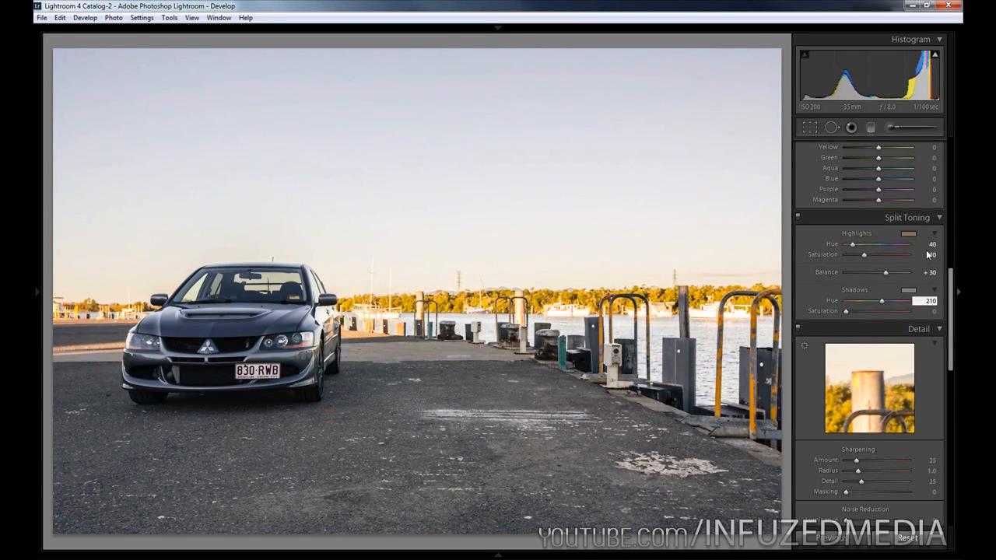
{"action": "key", "text": "Tab"}
{"action": "type", "text": "10"}
{"action": "key", "text": "Return"}
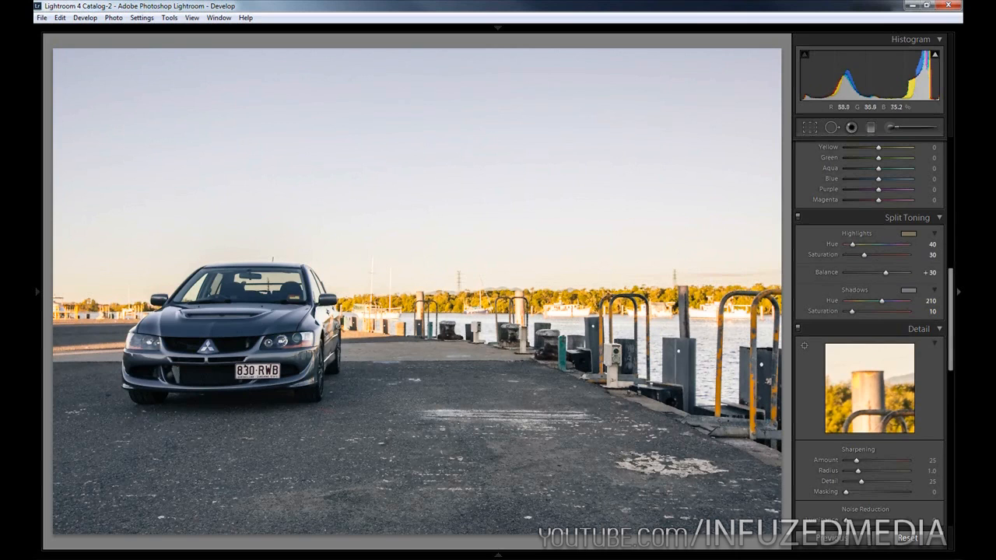
{"action": "left_click", "coordinate": [798, 217]}
{"action": "left_click", "coordinate": [797, 217]}
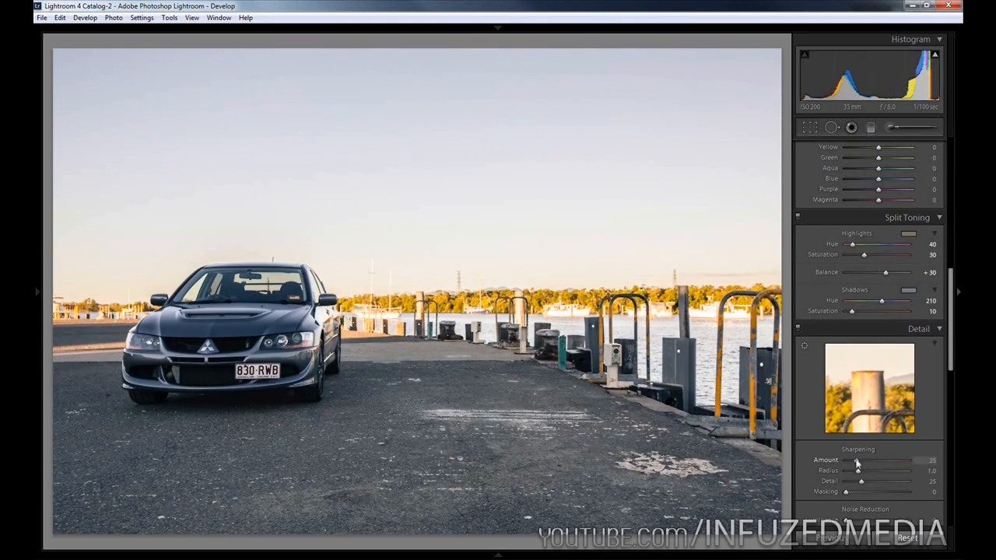
Step: Set the sharpening amount to 70 and the radius to 1.5
{"action": "left_click", "coordinate": [925, 462]}
{"action": "type", "text": "70"}
{"action": "key", "text": "Tab"}
{"action": "type", "text": "1.6"}
{"action": "key", "text": "BackSpace"}
{"action": "type", "text": "5"}
Step: Set the sharpening detail to 10 and masking to 30, and check the trees beside the post in the detail preview
{"action": "key", "text": "Tab"}
{"action": "type", "text": "10"}
{"action": "key", "text": "Return"}
{"action": "key", "text": "0"}
{"action": "left_click", "coordinate": [931, 492]}
{"action": "type", "text": "30"}
{"action": "key", "text": "Return"}
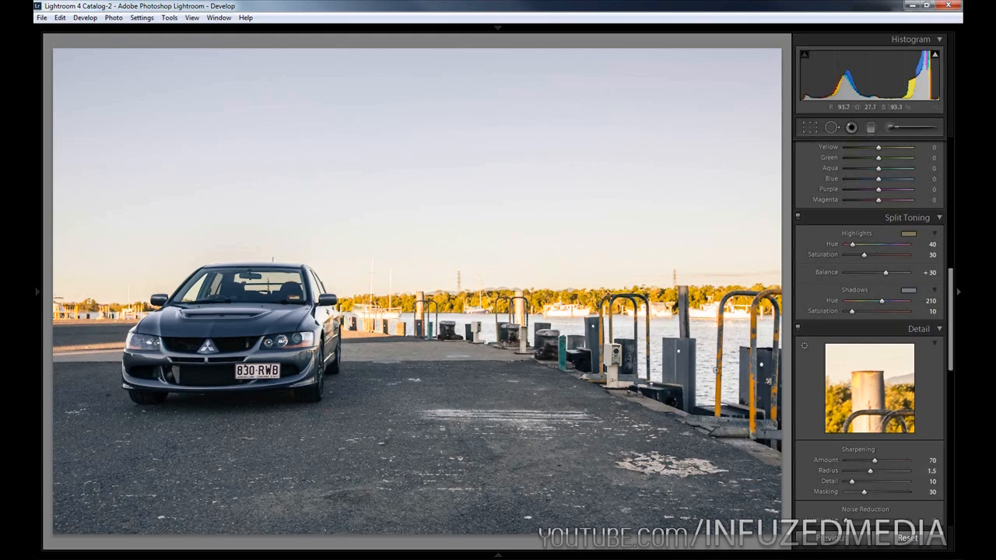
{"action": "left_click_drag", "start_coordinate": [867, 396], "coordinate": [894, 366]}
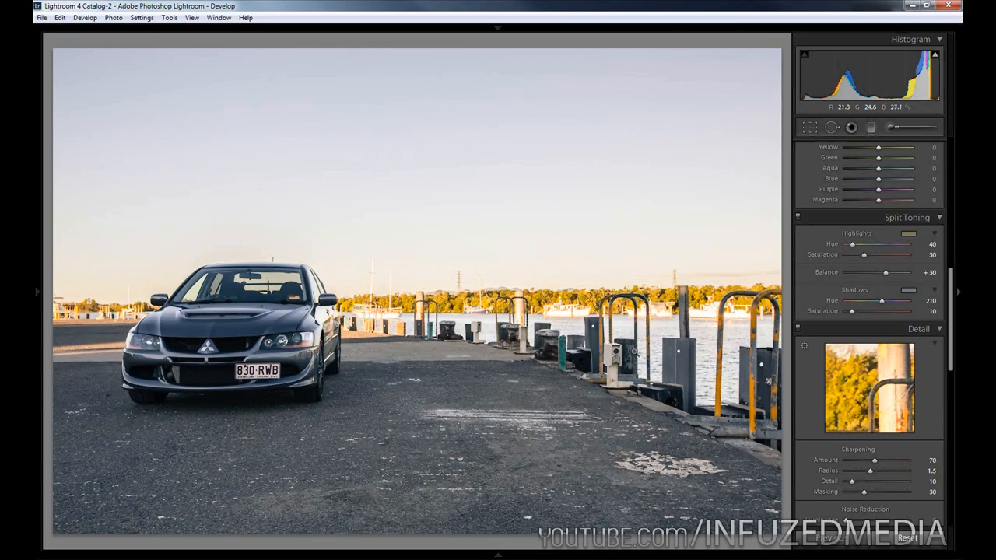
Step: Darken the photo's corners with a lens vignetting amount of -50
{"action": "scroll", "coordinate": [856, 420], "scroll_direction": "down", "scroll_amount": 2}
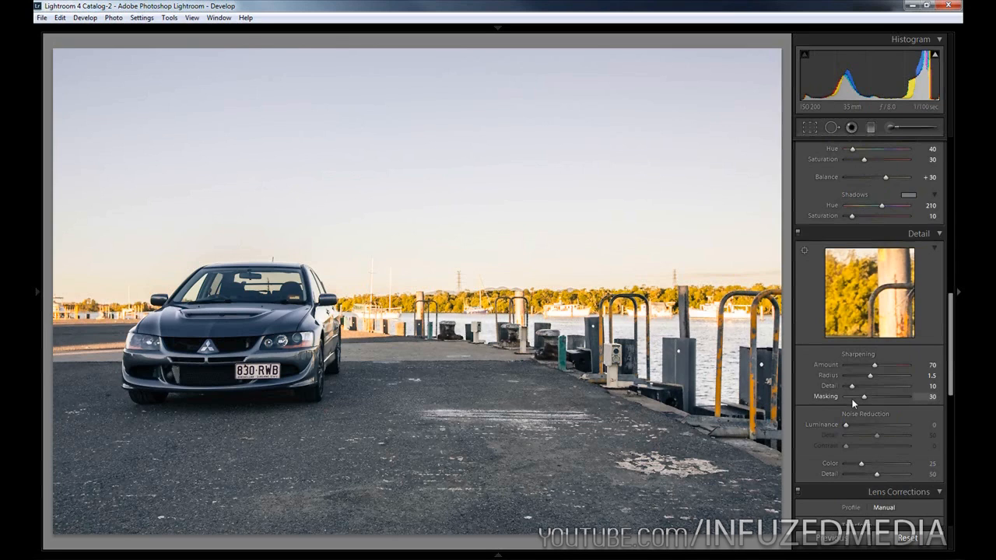
{"action": "scroll", "coordinate": [854, 403], "scroll_direction": "down", "scroll_amount": 2}
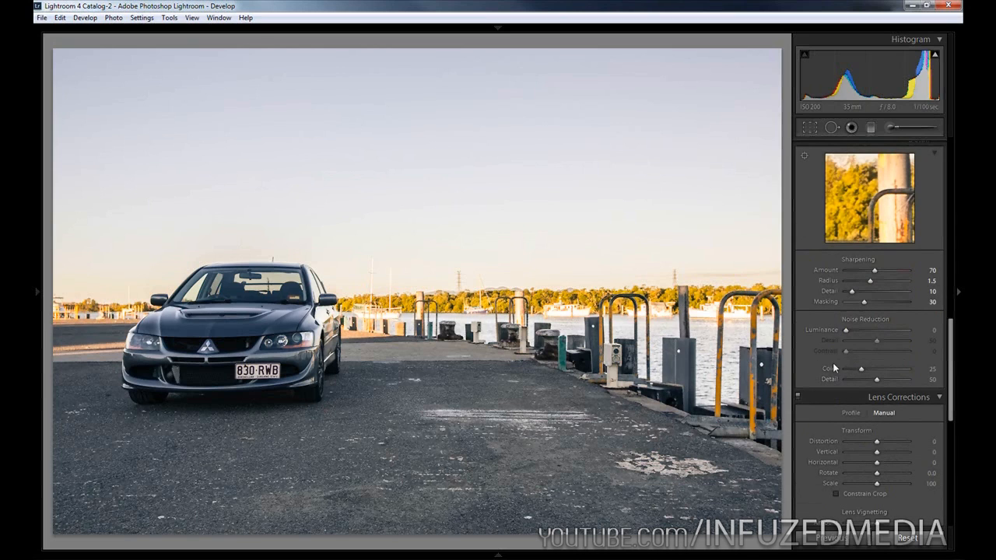
{"action": "scroll", "coordinate": [841, 335], "scroll_direction": "down", "scroll_amount": 2}
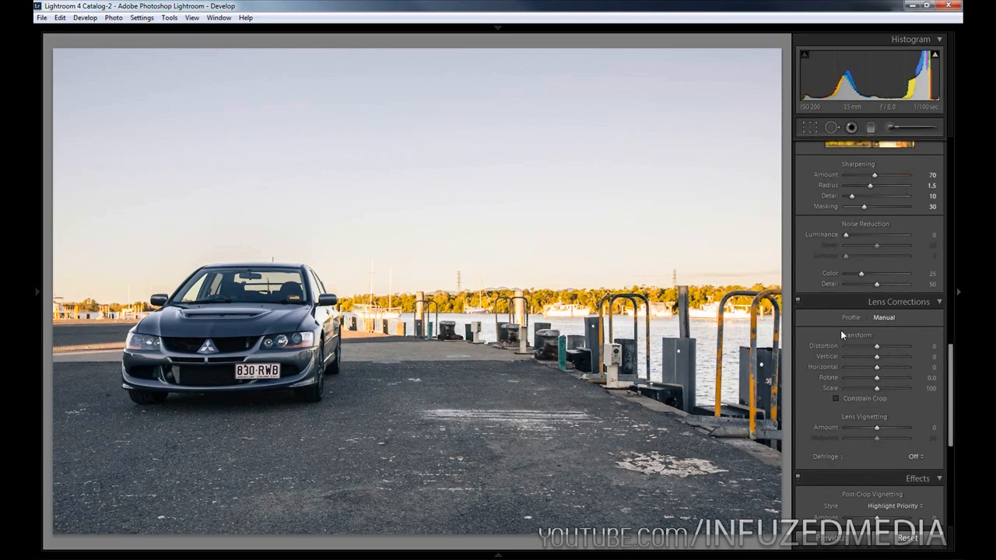
{"action": "left_click_drag", "start_coordinate": [877, 427], "coordinate": [869, 427]}
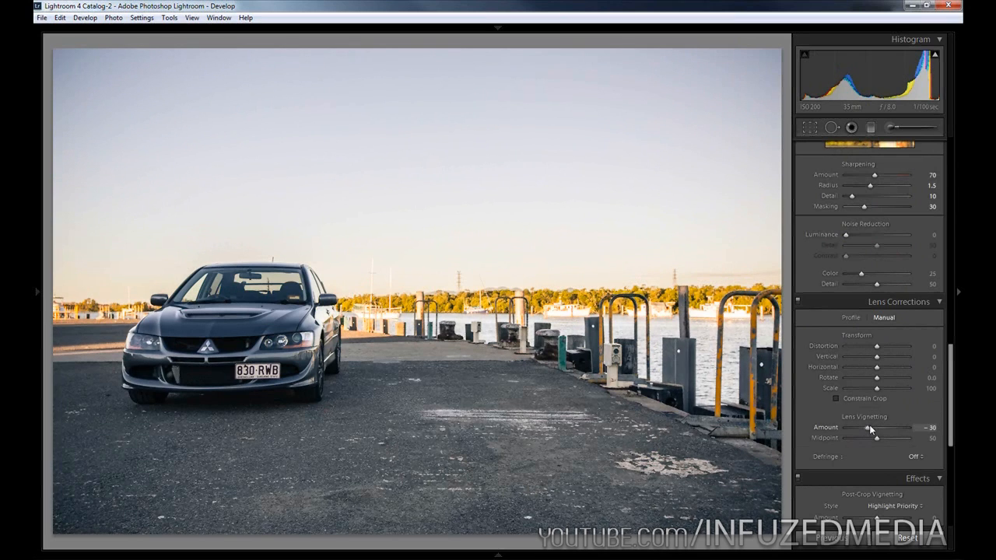
{"action": "key", "text": "Down"}
{"action": "key", "text": "Down"}
{"action": "key", "text": "Down"}
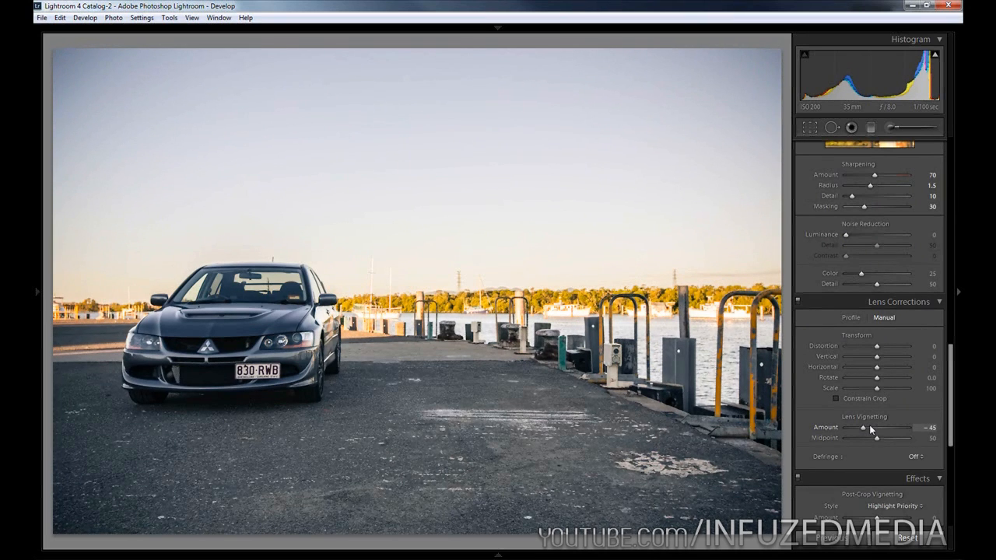
{"action": "key", "text": "Down"}
Step: Lower the lens vignetting midpoint to 10
{"action": "key", "text": "Down"}
{"action": "key", "text": "Down"}
{"action": "key", "text": "Down"}
{"action": "key", "text": "Down"}
{"action": "key", "text": "Down"}
{"action": "key", "text": "Down"}
{"action": "key", "text": "Down"}
{"action": "key", "text": "Down"}
{"action": "key", "text": "Down"}
{"action": "key", "text": "Down"}
{"action": "key", "text": "Up"}
{"action": "key", "text": "Up"}
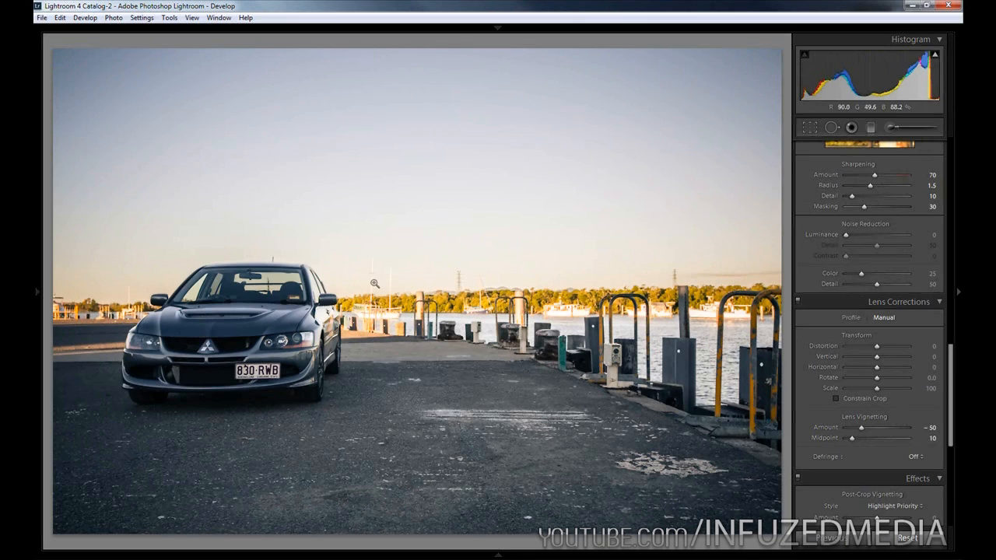
Step: Crop the photo to a wide format with the aspect ratio unlocked, trimming the upper sky and the asphalt foreground
{"action": "scroll", "coordinate": [858, 194], "scroll_direction": "up", "scroll_amount": 10}
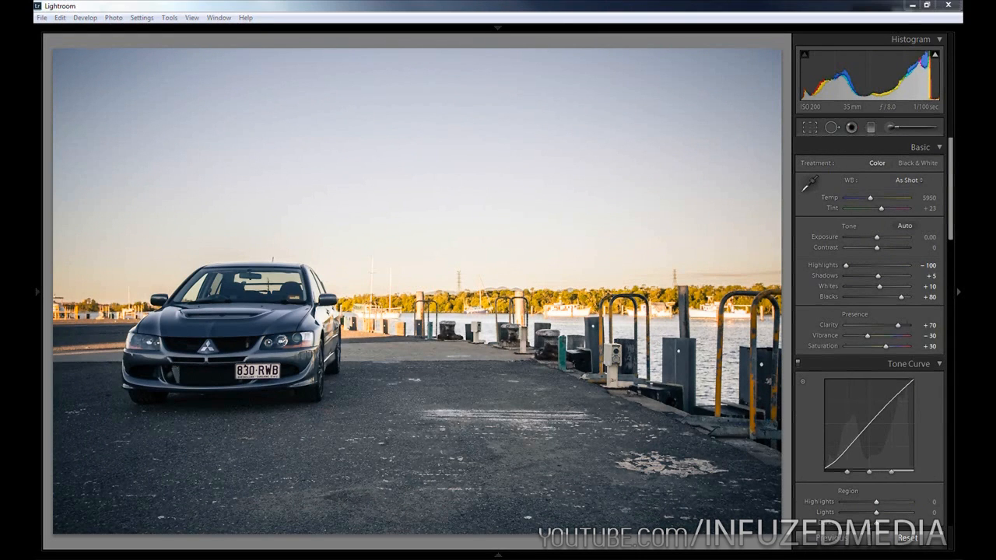
{"action": "left_click", "coordinate": [810, 126]}
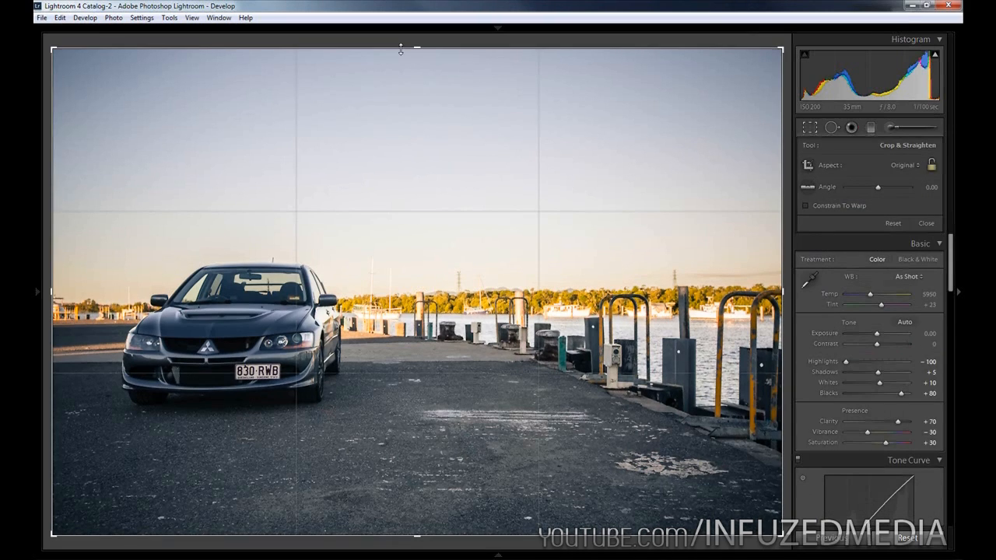
{"action": "left_click_drag", "start_coordinate": [414, 45], "coordinate": [399, 92]}
{"action": "left_click", "coordinate": [932, 166]}
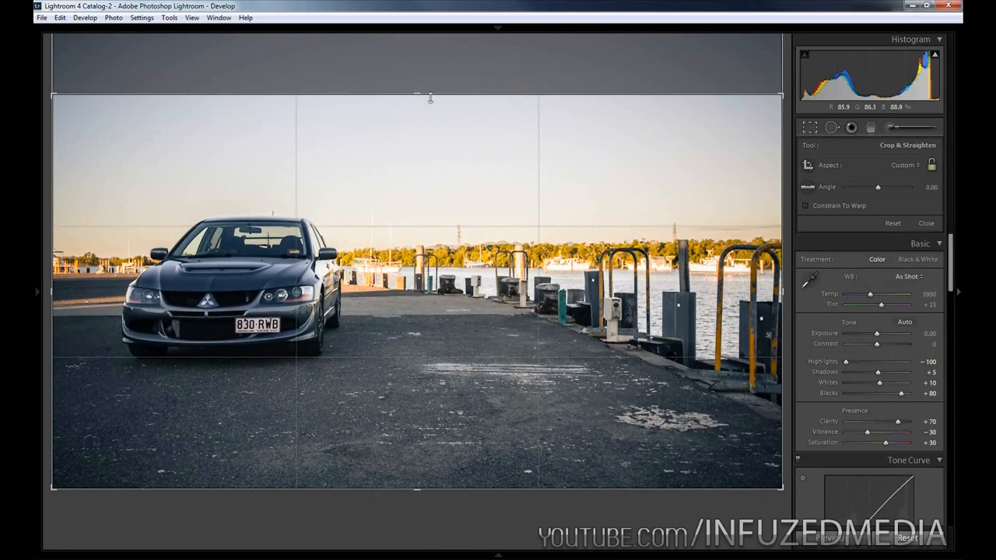
{"action": "left_click_drag", "start_coordinate": [417, 95], "coordinate": [415, 100]}
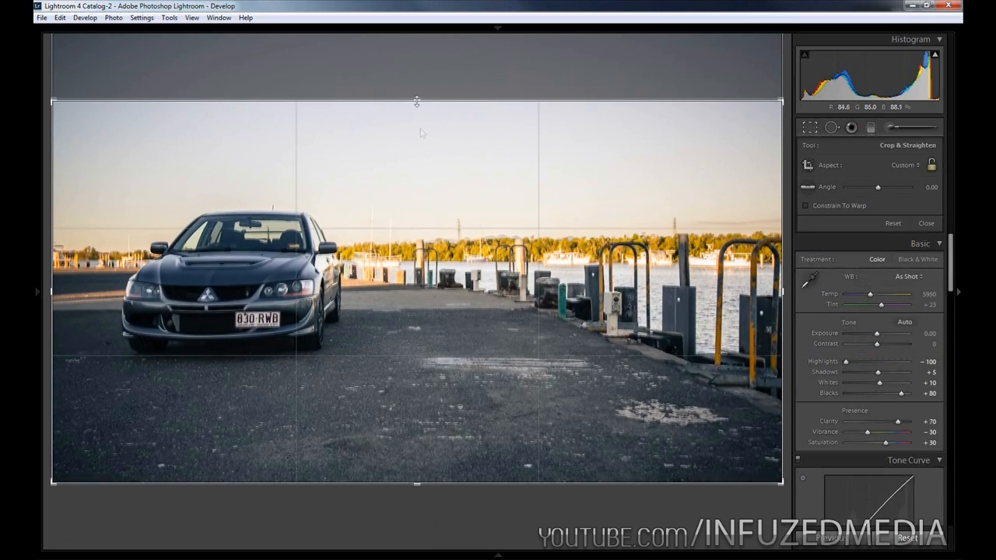
{"action": "left_click_drag", "start_coordinate": [417, 482], "coordinate": [414, 456]}
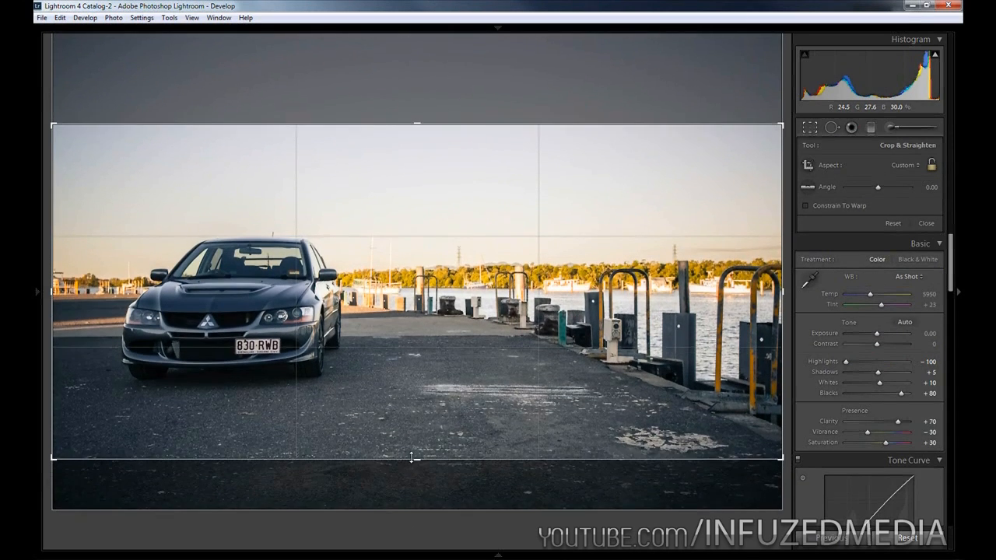
{"action": "key", "text": "r"}
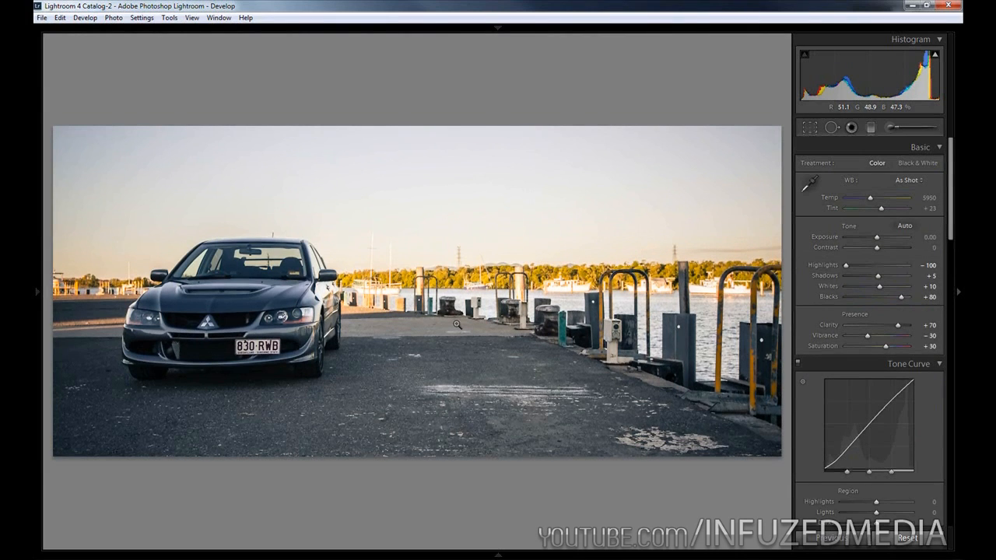
Step: Apply a graduated filter down the sky with exposure -0.48, highlights -50 and clarity -50
{"action": "left_click", "coordinate": [870, 129]}
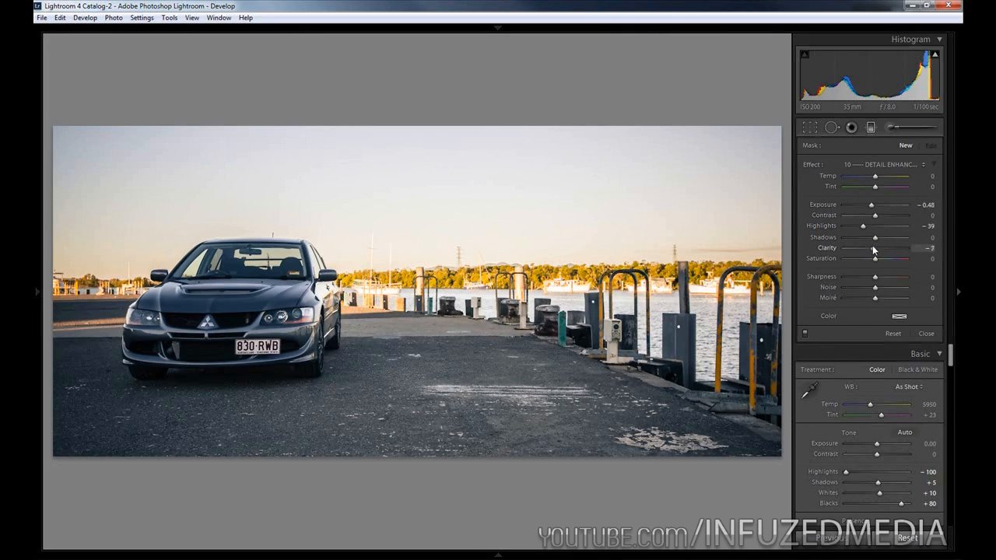
{"action": "left_click_drag", "start_coordinate": [864, 248], "coordinate": [861, 248]}
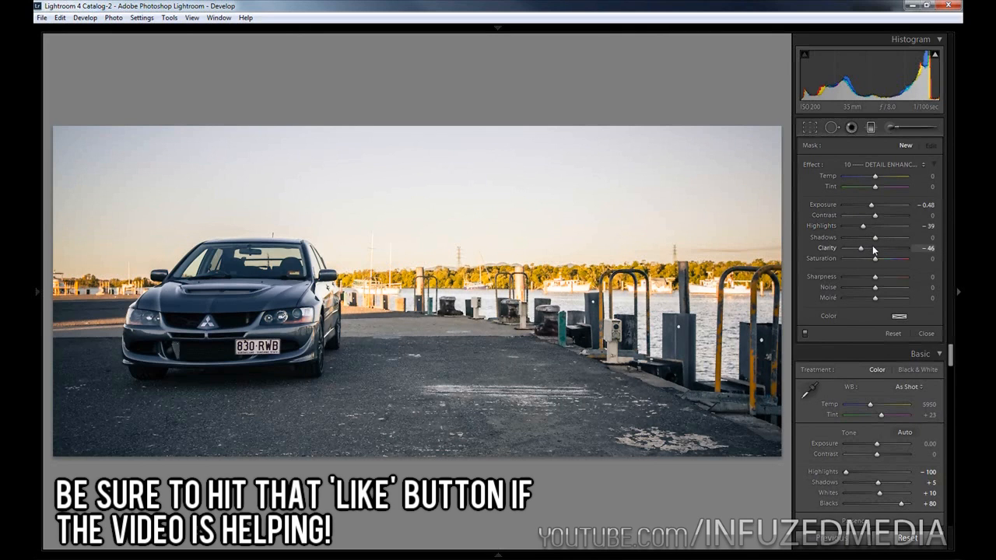
{"action": "left_click", "coordinate": [855, 226]}
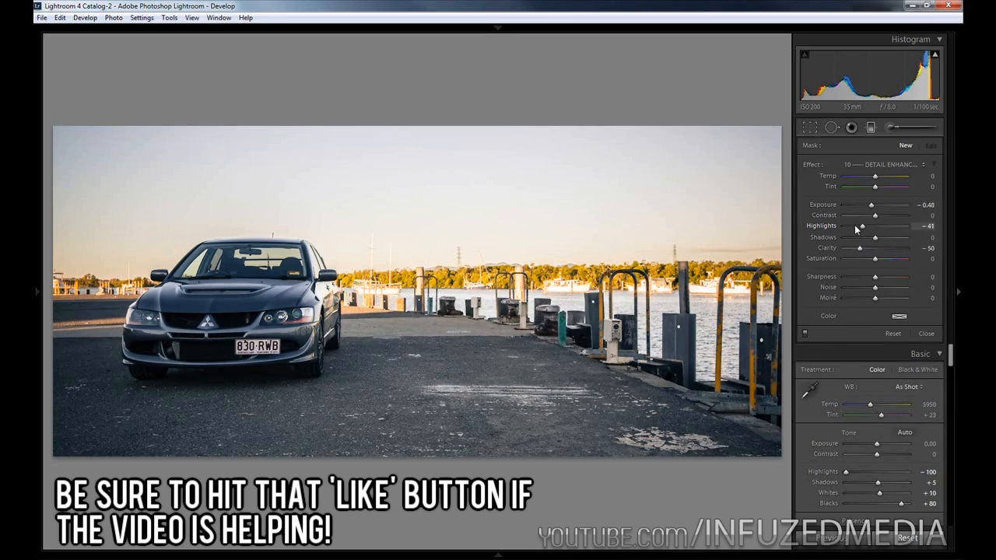
{"action": "left_click_drag", "start_coordinate": [856, 228], "coordinate": [854, 228]}
{"action": "left_click_drag", "start_coordinate": [437, 175], "coordinate": [436, 249]}
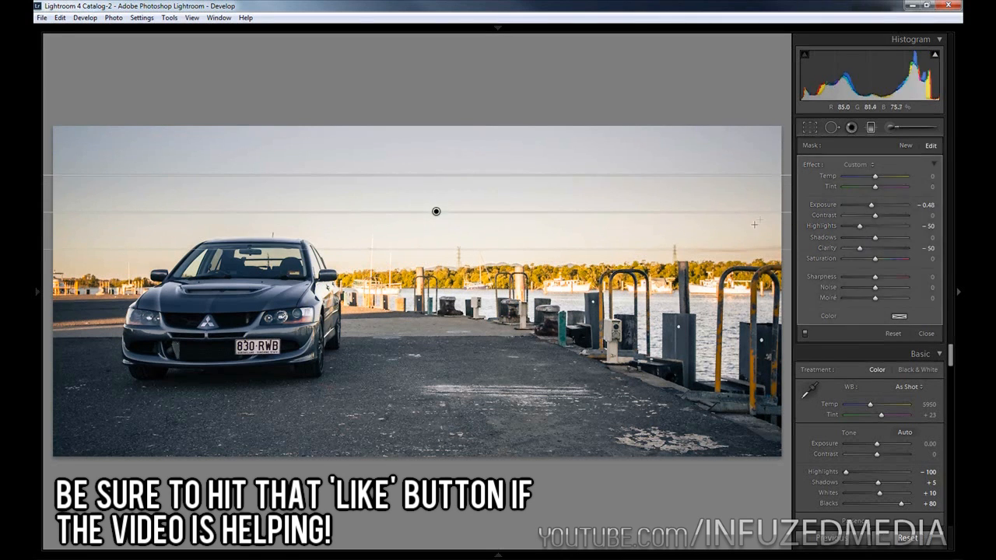
Step: Paint an adjustment brush across the upper sky with exposure -1.55, highlights -50 and clarity reset to 0
{"action": "left_click", "coordinate": [893, 129]}
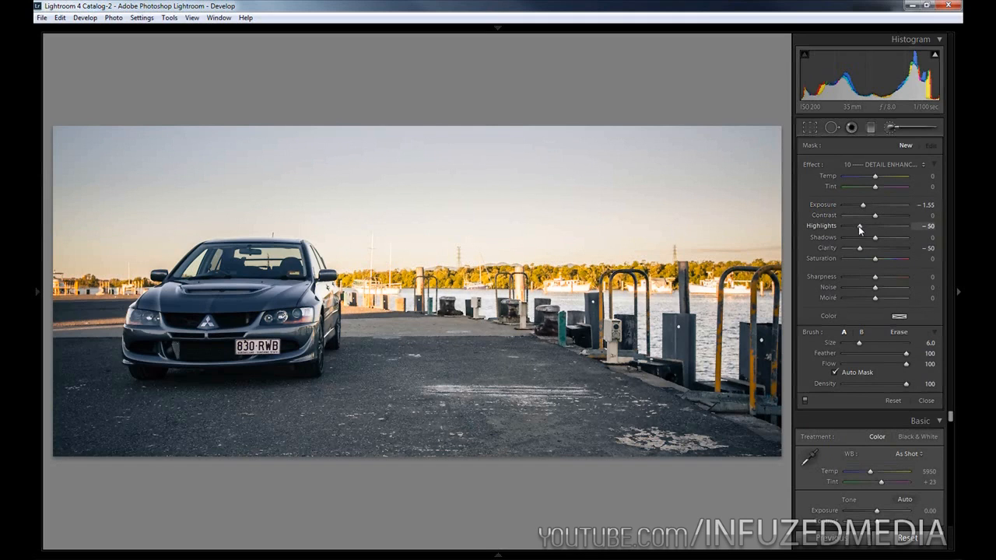
{"action": "double_click", "coordinate": [832, 247]}
{"action": "scroll", "coordinate": [668, 186], "scroll_direction": "up", "scroll_amount": 5}
{"action": "scroll", "coordinate": [690, 176], "scroll_direction": "down", "scroll_amount": 4}
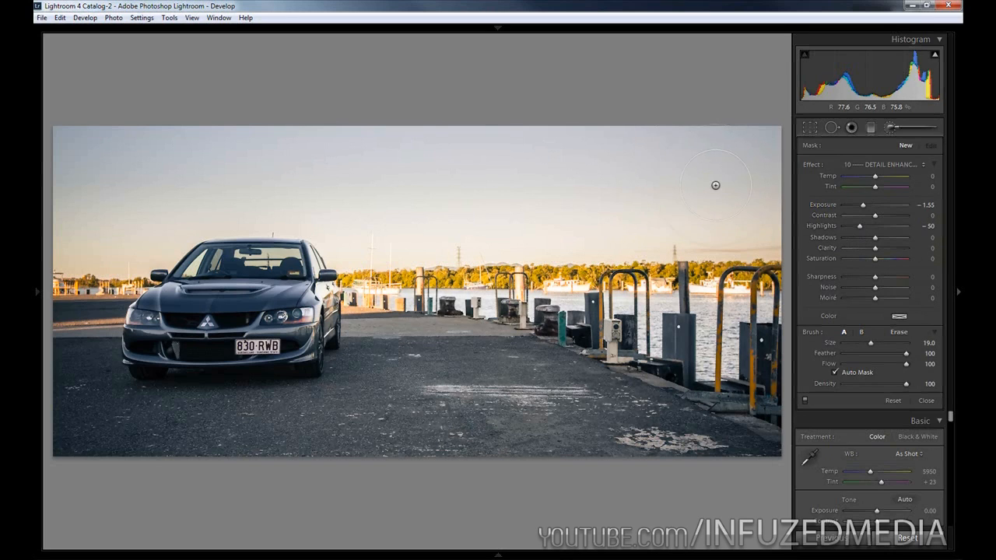
{"action": "mouse_move", "coordinate": [801, 173]}
{"action": "left_mouse_down"}
{"action": "mouse_move", "coordinate": [696, 157]}
{"action": "mouse_move", "coordinate": [543, 146]}
{"action": "mouse_move", "coordinate": [152, 149]}
{"action": "mouse_move", "coordinate": [206, 145]}
{"action": "mouse_move", "coordinate": [36, 174]}
{"action": "mouse_move", "coordinate": [197, 149]}
{"action": "mouse_move", "coordinate": [126, 143]}
{"action": "mouse_move", "coordinate": [36, 164]}
{"action": "mouse_move", "coordinate": [245, 132]}
{"action": "mouse_move", "coordinate": [60, 199]}
{"action": "mouse_move", "coordinate": [334, 157]}
{"action": "mouse_move", "coordinate": [651, 197]}
{"action": "mouse_move", "coordinate": [282, 187]}
{"action": "left_mouse_up"}
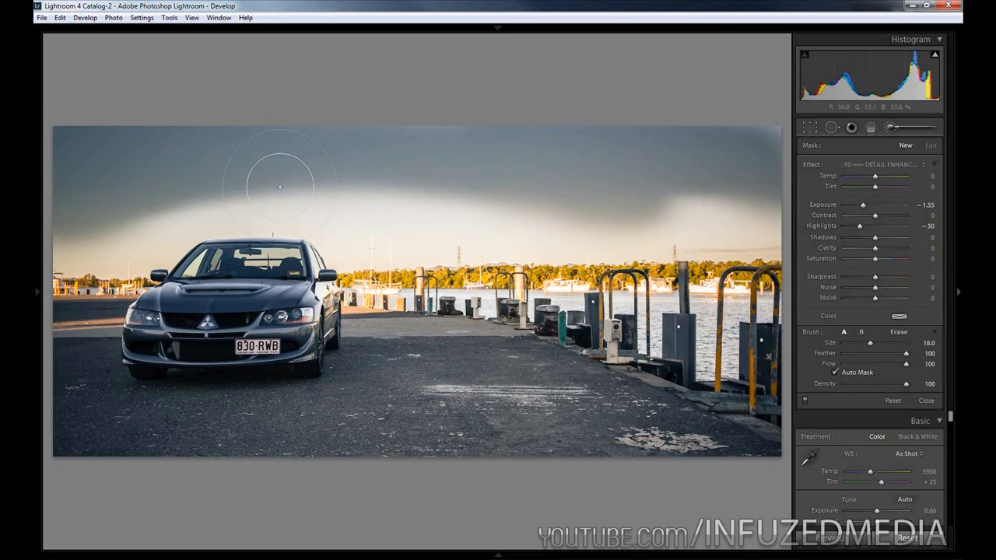
{"action": "scroll", "coordinate": [295, 184], "scroll_direction": "up", "scroll_amount": 4}
{"action": "mouse_move", "coordinate": [62, 196]}
{"action": "left_mouse_down"}
{"action": "mouse_move", "coordinate": [387, 167]}
{"action": "mouse_move", "coordinate": [702, 190]}
{"action": "mouse_move", "coordinate": [691, 156]}
{"action": "left_mouse_up"}
Step: Erase the lower edge of the sky brushing with a large feathered eraser and set its saturation to 39
{"action": "key", "text": "alt"}
{"action": "scroll", "coordinate": [708, 311], "scroll_direction": "up", "scroll_amount": 10}
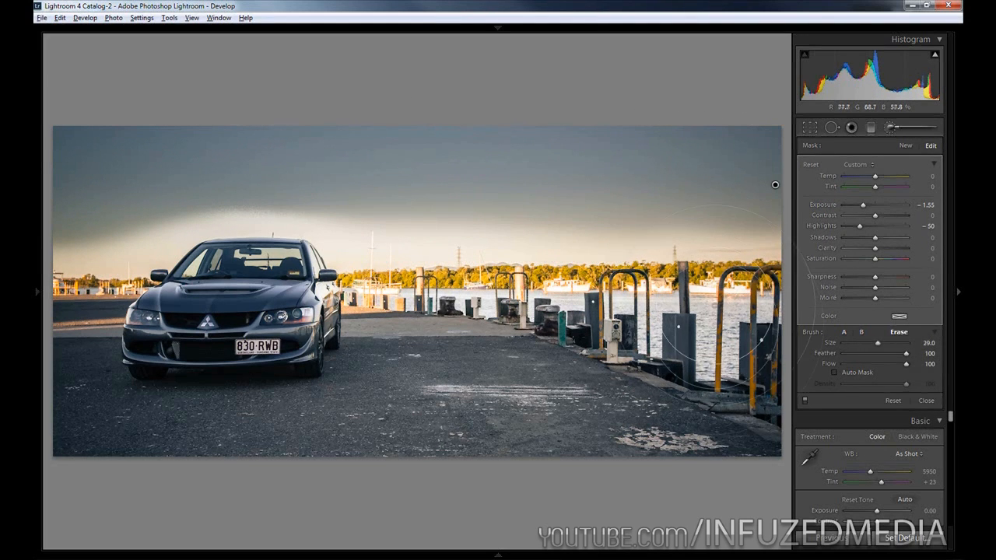
{"action": "scroll", "coordinate": [702, 347], "scroll_direction": "up", "scroll_amount": 3}
{"action": "mouse_move", "coordinate": [724, 411]}
{"action": "left_mouse_down"}
{"action": "mouse_move", "coordinate": [630, 405]}
{"action": "mouse_move", "coordinate": [677, 416]}
{"action": "mouse_move", "coordinate": [657, 421]}
{"action": "mouse_move", "coordinate": [429, 427]}
{"action": "mouse_move", "coordinate": [378, 419]}
{"action": "mouse_move", "coordinate": [389, 411]}
{"action": "mouse_move", "coordinate": [303, 385]}
{"action": "mouse_move", "coordinate": [328, 384]}
{"action": "mouse_move", "coordinate": [54, 419]}
{"action": "mouse_move", "coordinate": [715, 455]}
{"action": "mouse_move", "coordinate": [209, 400]}
{"action": "mouse_move", "coordinate": [70, 401]}
{"action": "mouse_move", "coordinate": [101, 416]}
{"action": "mouse_move", "coordinate": [288, 419]}
{"action": "mouse_move", "coordinate": [681, 472]}
{"action": "mouse_move", "coordinate": [782, 514]}
{"action": "mouse_move", "coordinate": [876, 311]}
{"action": "left_mouse_up"}
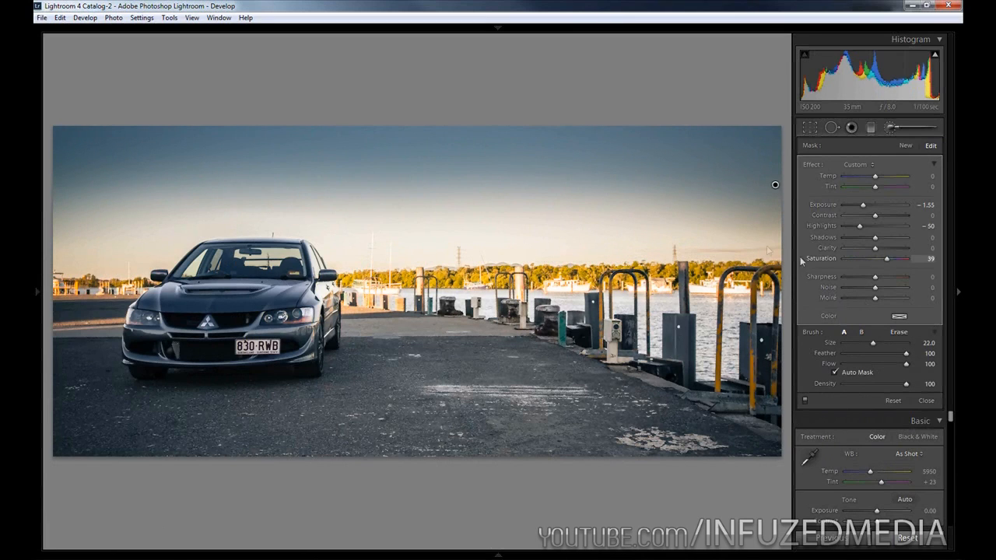
Step: Paint a new adjustment brush over the car with exposure and highlights reset to 0 and saturation at -51
{"action": "left_click", "coordinate": [904, 145]}
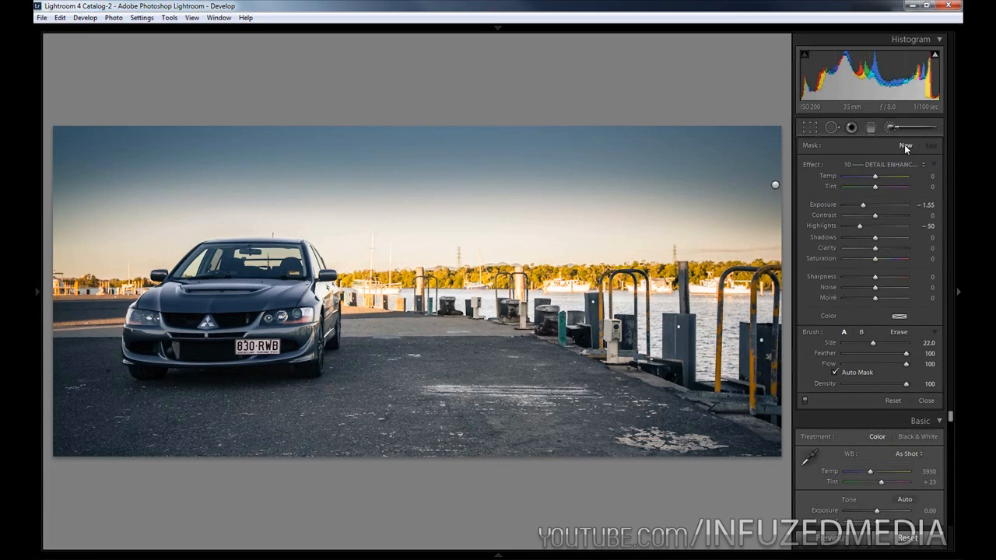
{"action": "double_click", "coordinate": [831, 228]}
{"action": "left_click_drag", "start_coordinate": [869, 261], "coordinate": [857, 257]}
{"action": "scroll", "coordinate": [218, 304], "scroll_direction": "down", "scroll_amount": 6}
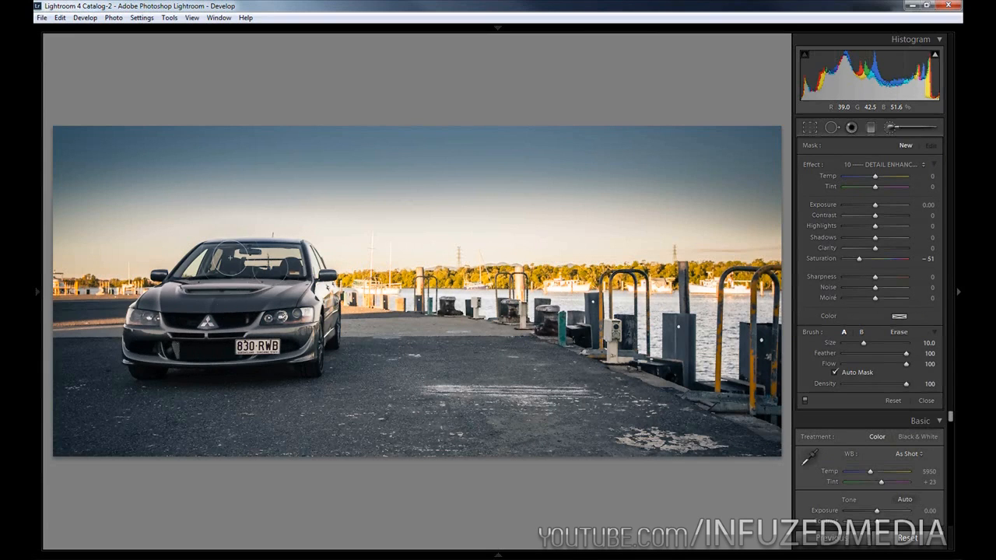
{"action": "left_click_drag", "start_coordinate": [237, 293], "coordinate": [334, 323]}
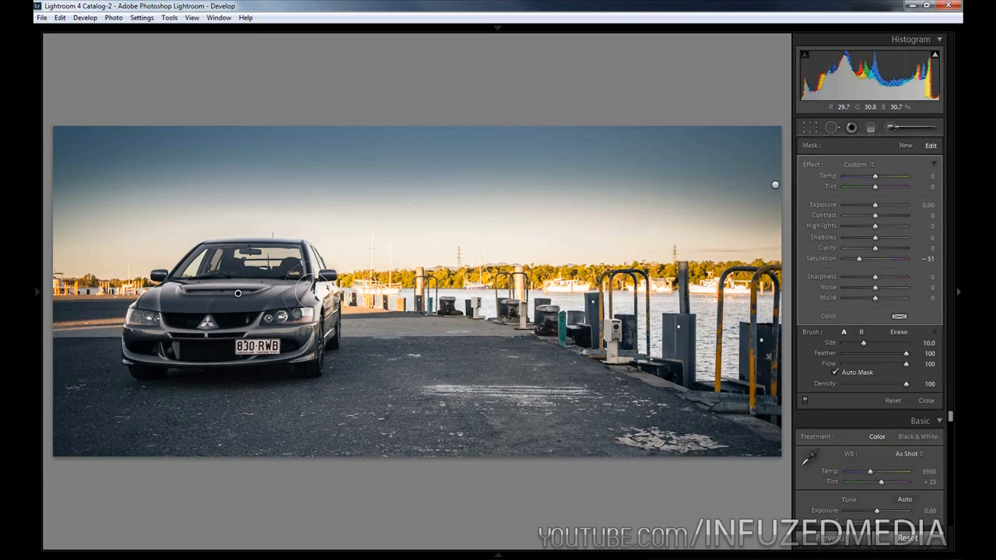
Step: Try the car without its desaturation brush and with stronger desaturation, undoing each change
{"action": "key", "text": "Delete"}
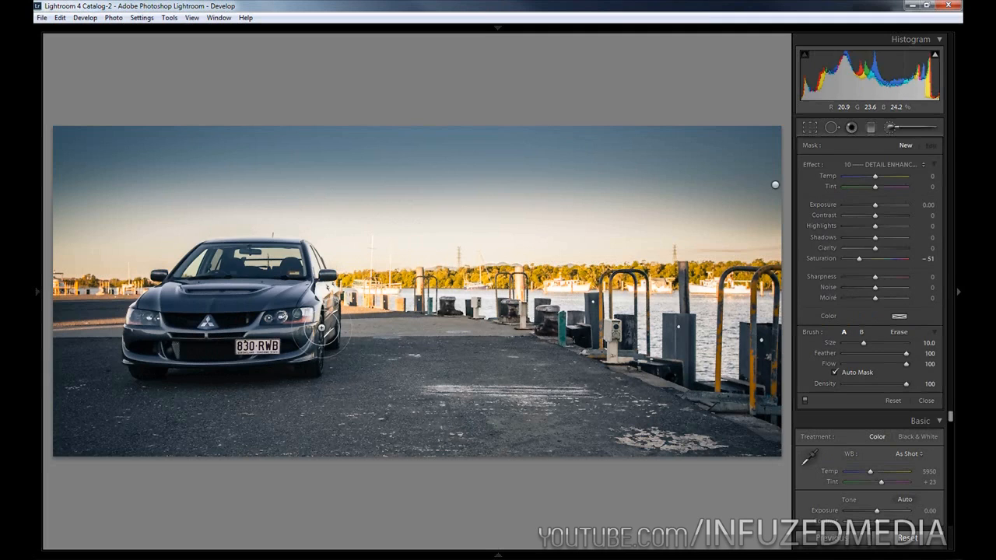
{"action": "key", "text": "ctrl+z"}
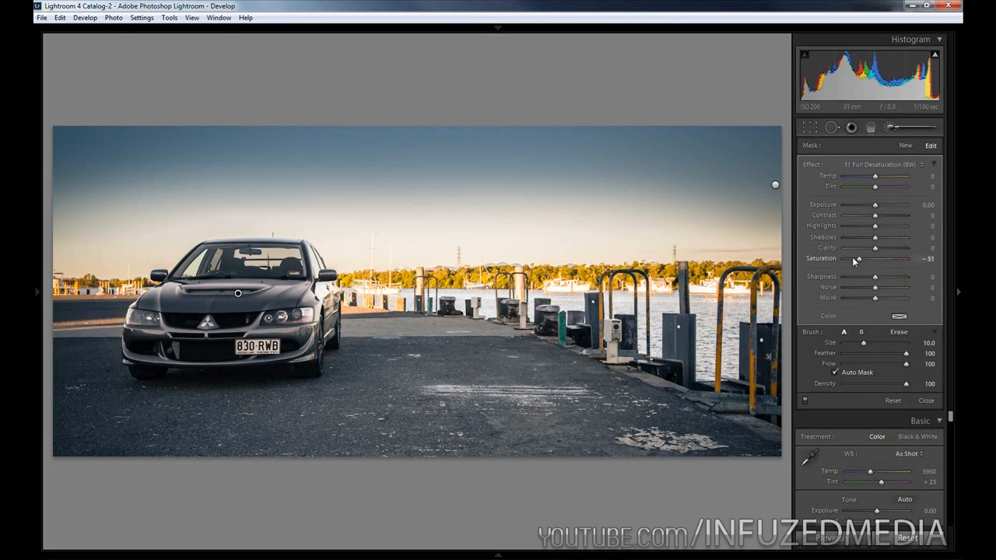
{"action": "left_click_drag", "start_coordinate": [857, 260], "coordinate": [801, 273]}
{"action": "key", "text": "ctrl+z"}
Step: Paint a new adjustment brush over the car's bright areas with saturation reset to 0 and highlights at -100
{"action": "left_click", "coordinate": [906, 145]}
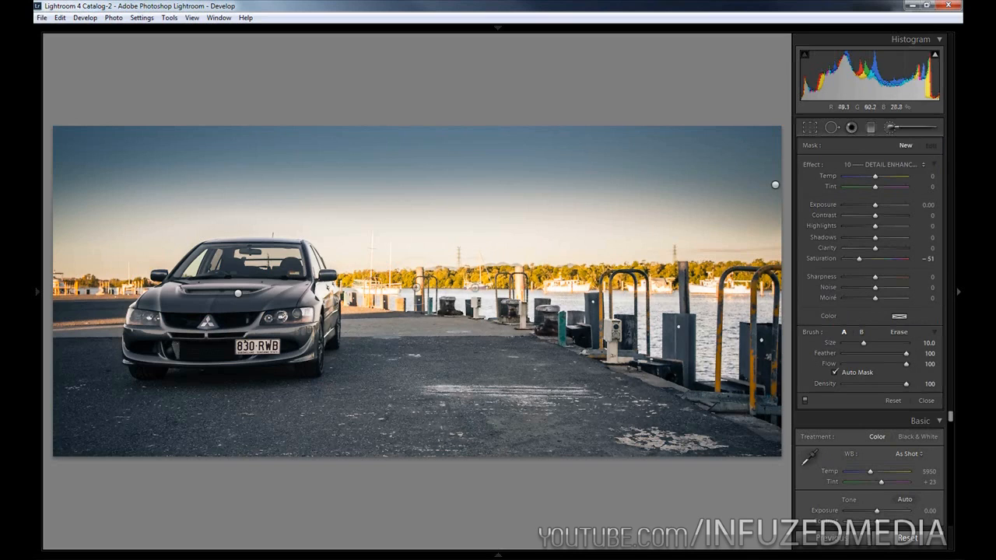
{"action": "double_click", "coordinate": [819, 258]}
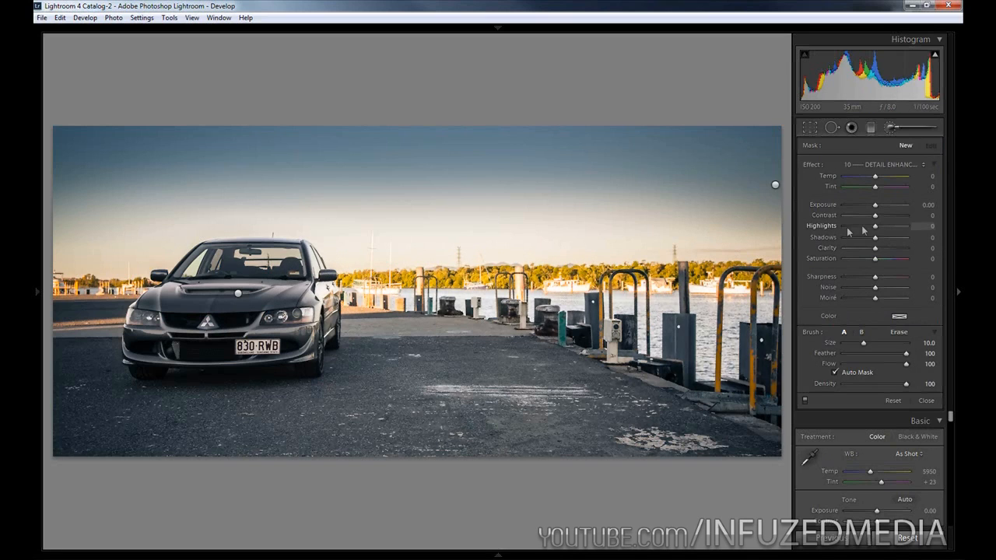
{"action": "left_click_drag", "start_coordinate": [874, 225], "coordinate": [795, 237]}
{"action": "left_click", "coordinate": [376, 286]}
{"action": "left_click_drag", "start_coordinate": [204, 300], "coordinate": [470, 291]}
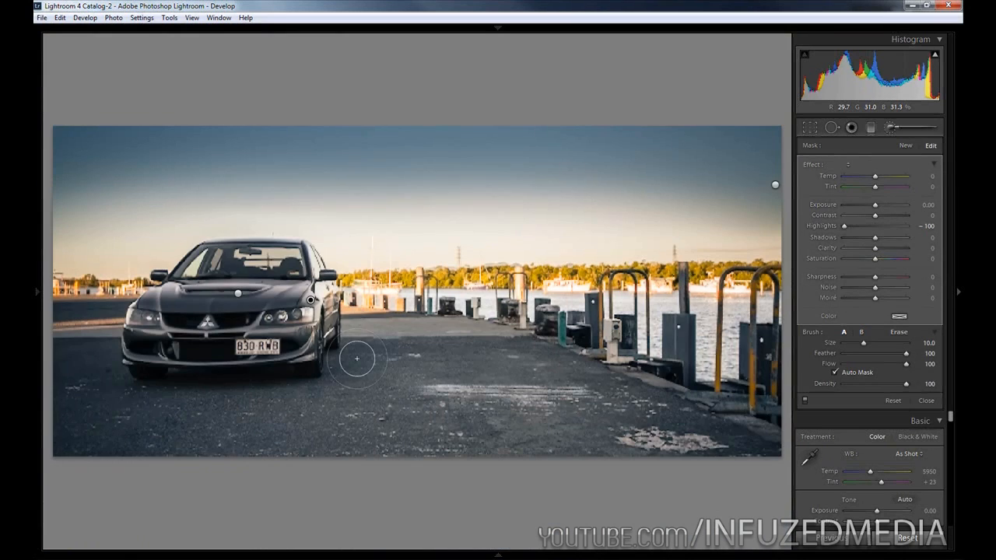
{"action": "scroll", "coordinate": [170, 322], "scroll_direction": "down", "scroll_amount": 6}
{"action": "left_click_drag", "start_coordinate": [149, 333], "coordinate": [162, 333]}
{"action": "scroll", "coordinate": [513, 273], "scroll_direction": "up", "scroll_amount": 2}
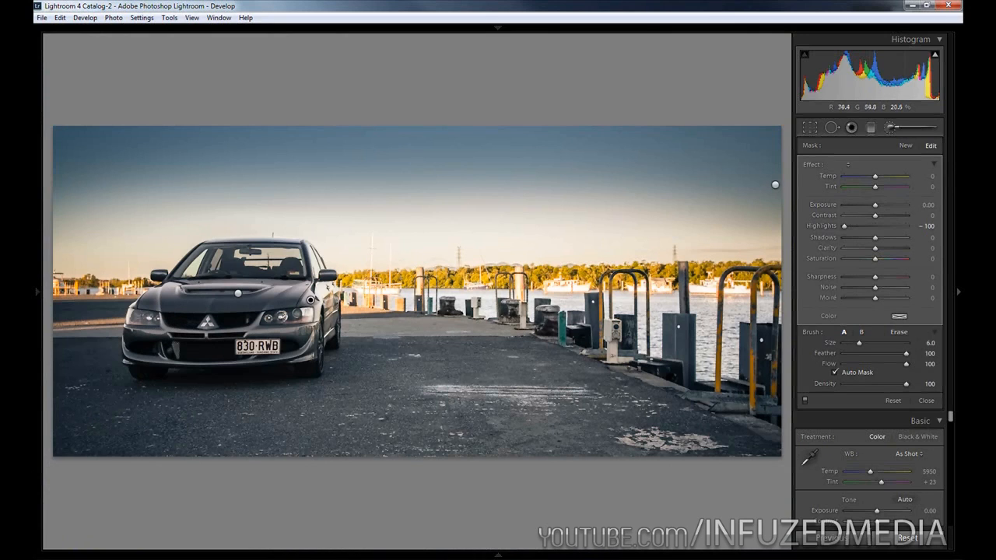
{"action": "left_click", "coordinate": [891, 127]}
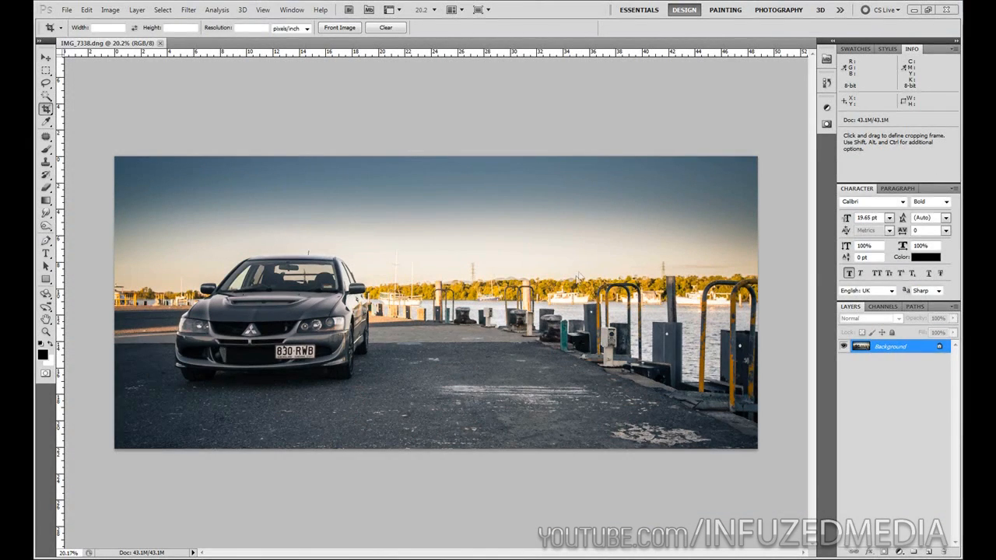
Step: Switch to Photoshop with IMG_7338.dng open and duplicate the Background layer
{"action": "left_click", "coordinate": [163, 126]}
{"action": "scroll", "coordinate": [163, 132], "scroll_direction": "up", "scroll_amount": 1}
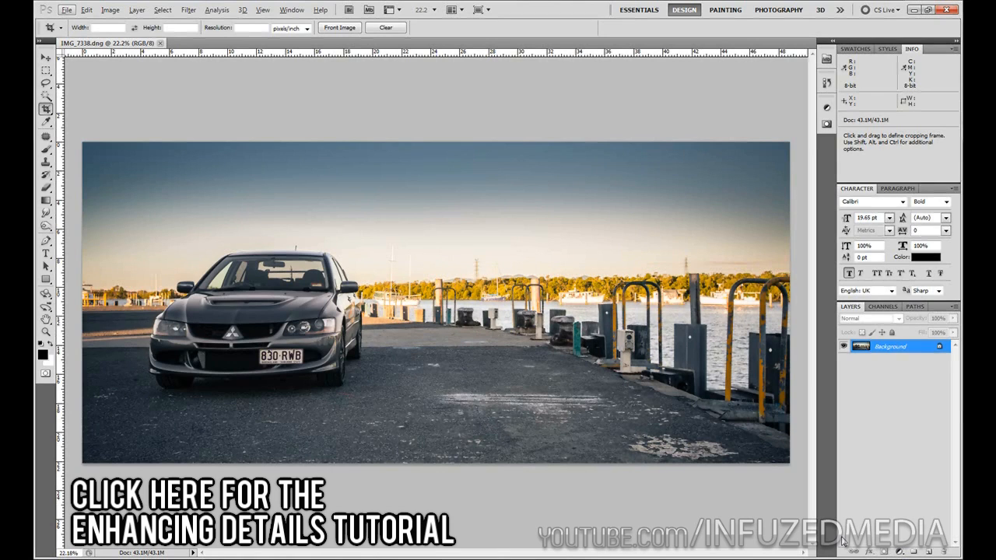
{"action": "left_click", "coordinate": [897, 551]}
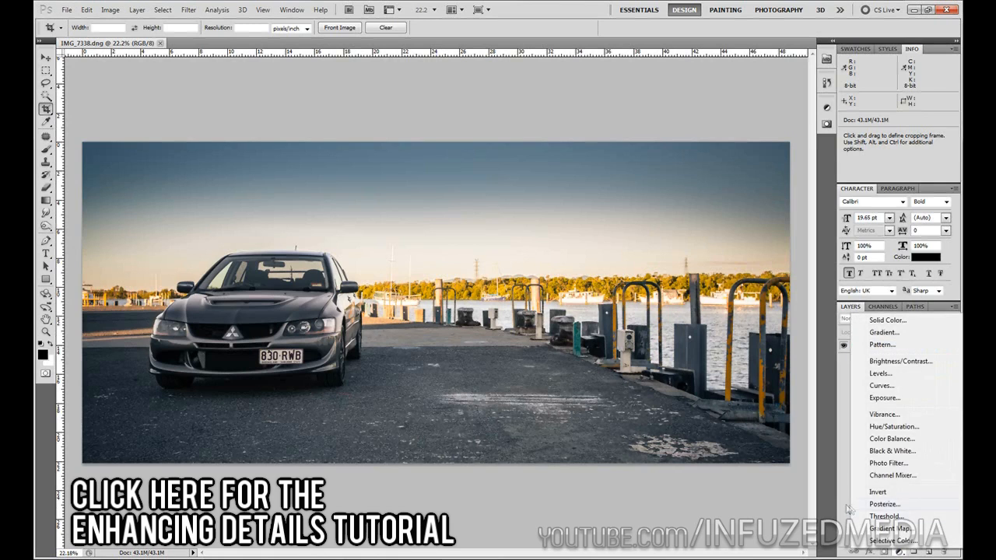
{"action": "key", "text": "Escape"}
{"action": "left_click_drag", "start_coordinate": [896, 347], "coordinate": [928, 551]}
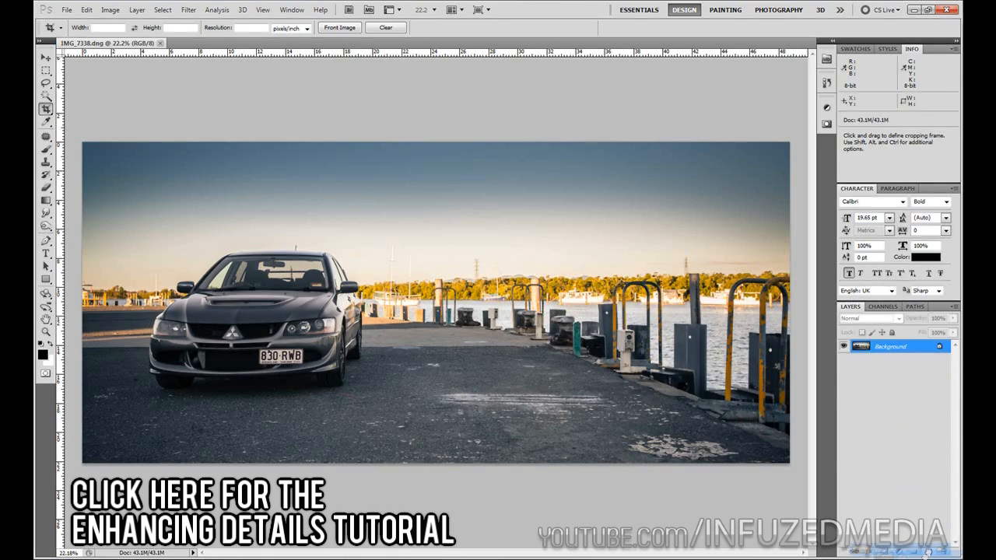
{"action": "left_click", "coordinate": [911, 526]}
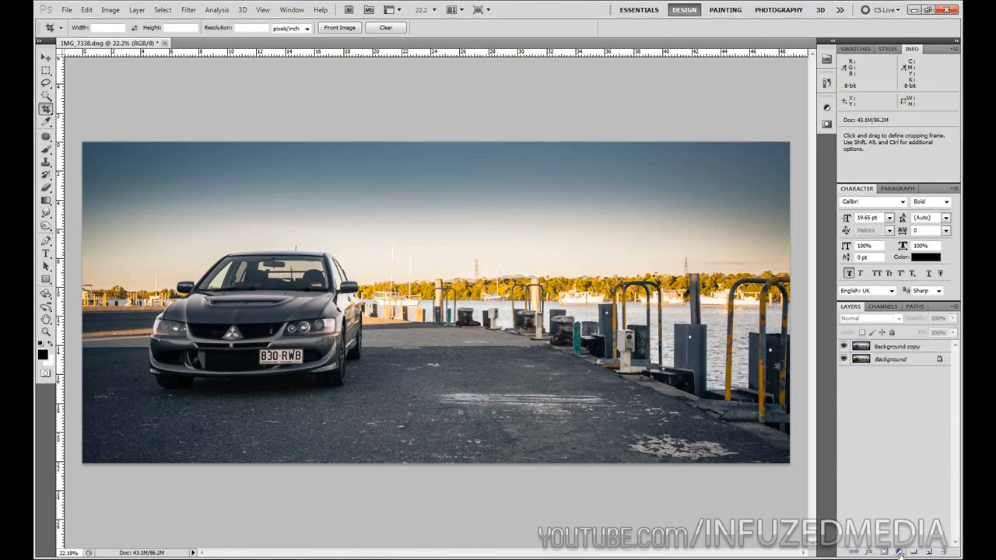
Step: Add a Curves adjustment layer with an S-curve, lowering the shadows from input 53 to output 32 and raising the highlights
{"action": "left_click", "coordinate": [899, 550]}
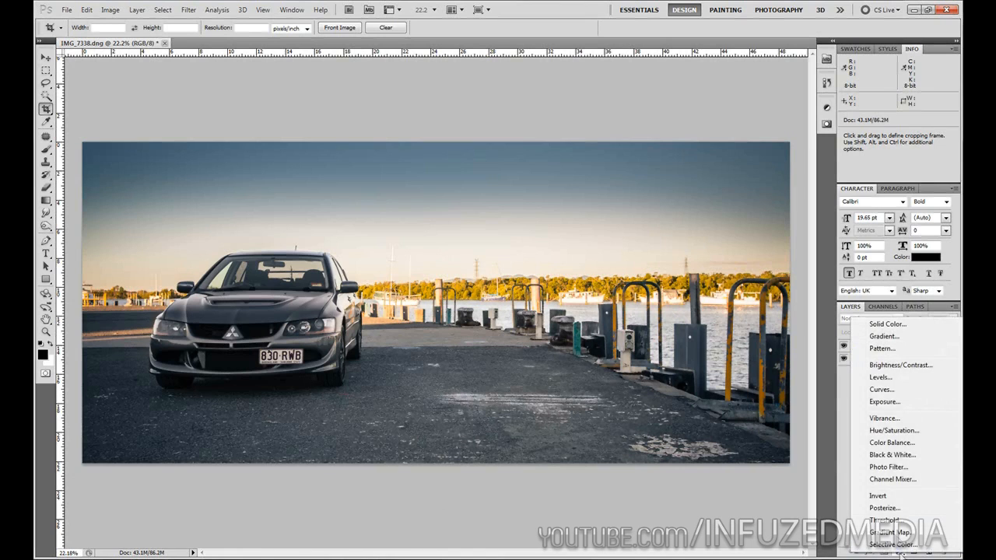
{"action": "left_click", "coordinate": [891, 390]}
{"action": "left_click_drag", "start_coordinate": [740, 218], "coordinate": [740, 223]}
{"action": "left_click_drag", "start_coordinate": [797, 170], "coordinate": [788, 160]}
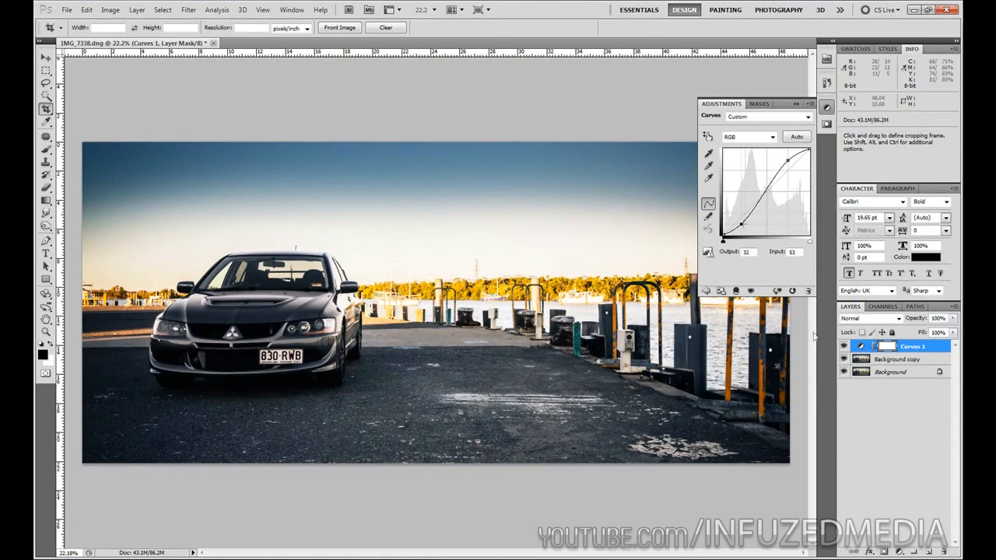
Step: Compare the photo with and without the Curves adjustment and put its settings away
{"action": "left_click", "coordinate": [844, 346]}
{"action": "left_click", "coordinate": [844, 346]}
{"action": "left_click", "coordinate": [844, 346]}
{"action": "left_click", "coordinate": [844, 346]}
{"action": "right_click", "coordinate": [844, 346]}
{"action": "left_click", "coordinate": [837, 350]}
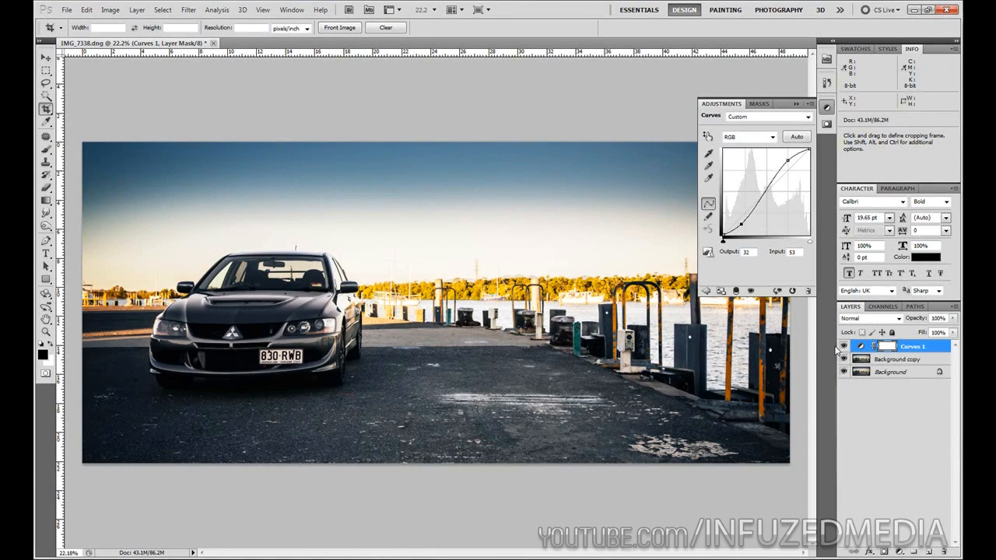
{"action": "left_click", "coordinate": [844, 346]}
{"action": "left_click", "coordinate": [844, 346]}
{"action": "left_click", "coordinate": [794, 104]}
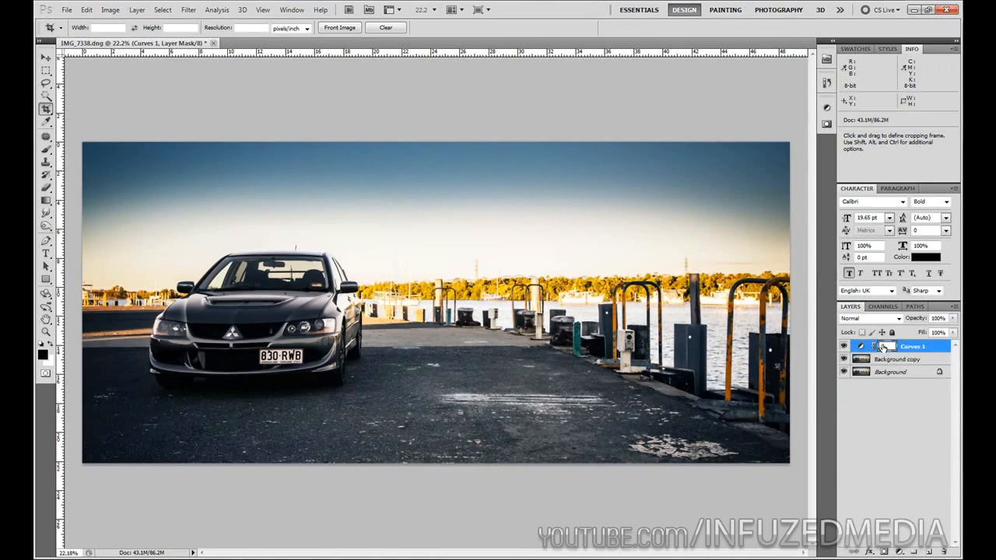
Step: Mask the Curves adjustment off the car, sky and harbour with a soft black 494 px brush, keeping it on the asphalt
{"action": "key", "text": "b"}
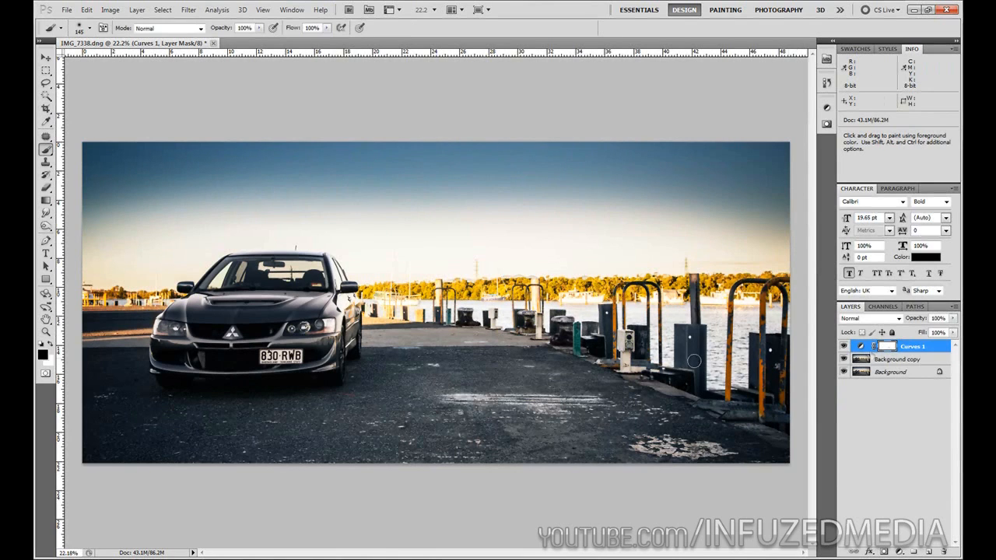
{"action": "right_click", "coordinate": [529, 350]}
{"action": "left_click_drag", "start_coordinate": [601, 368], "coordinate": [627, 372]}
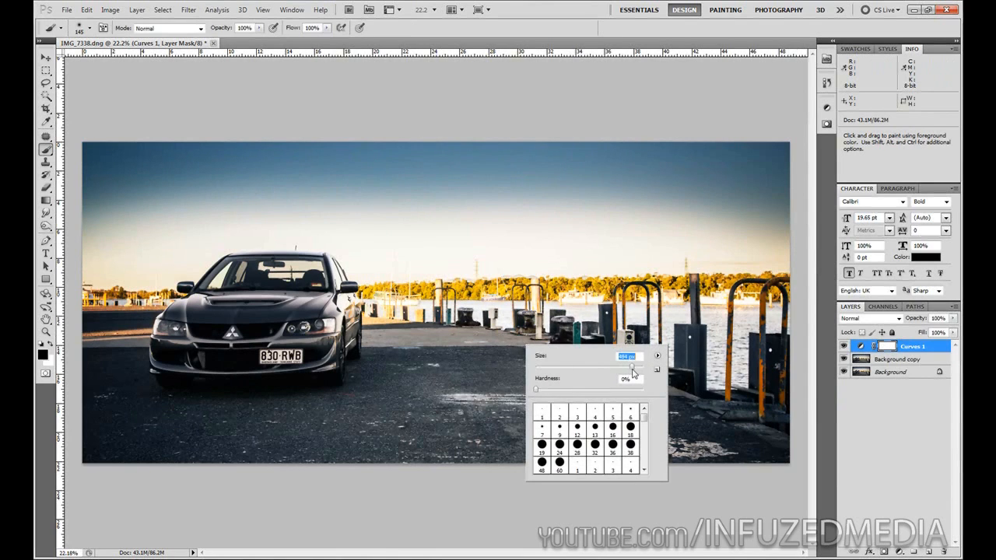
{"action": "mouse_move", "coordinate": [241, 323]}
{"action": "left_mouse_down"}
{"action": "mouse_move", "coordinate": [209, 358]}
{"action": "mouse_move", "coordinate": [335, 352]}
{"action": "mouse_move", "coordinate": [230, 334]}
{"action": "mouse_move", "coordinate": [208, 304]}
{"action": "mouse_move", "coordinate": [192, 329]}
{"action": "mouse_move", "coordinate": [230, 309]}
{"action": "mouse_move", "coordinate": [98, 322]}
{"action": "mouse_move", "coordinate": [218, 292]}
{"action": "mouse_move", "coordinate": [109, 254]}
{"action": "mouse_move", "coordinate": [108, 216]}
{"action": "mouse_move", "coordinate": [217, 184]}
{"action": "mouse_move", "coordinate": [425, 156]}
{"action": "mouse_move", "coordinate": [353, 157]}
{"action": "mouse_move", "coordinate": [736, 132]}
{"action": "mouse_move", "coordinate": [834, 171]}
{"action": "mouse_move", "coordinate": [403, 255]}
{"action": "mouse_move", "coordinate": [392, 275]}
{"action": "mouse_move", "coordinate": [441, 267]}
{"action": "left_mouse_up"}
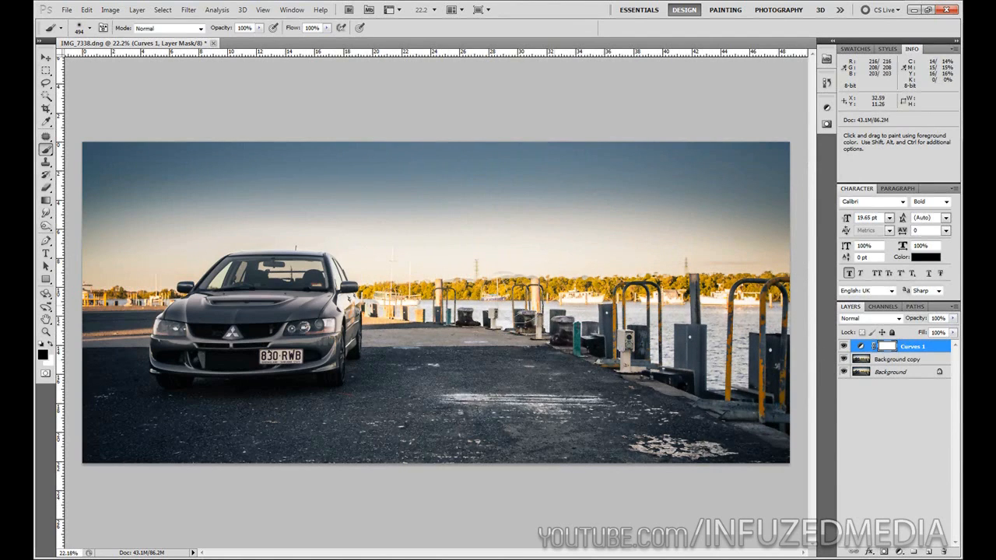
{"action": "mouse_move", "coordinate": [262, 307]}
{"action": "left_mouse_down"}
{"action": "mouse_move", "coordinate": [241, 333]}
{"action": "mouse_move", "coordinate": [366, 232]}
{"action": "left_mouse_up"}
Step: Compare the asphalt with and without the masked Curves adjustment
{"action": "left_click", "coordinate": [844, 346]}
{"action": "left_click", "coordinate": [844, 346]}
{"action": "left_click", "coordinate": [844, 346]}
{"action": "left_click", "coordinate": [844, 346]}
{"action": "left_click", "coordinate": [844, 346]}
{"action": "left_click", "coordinate": [844, 346]}
Step: Apply a High Pass filter to the Background copy layer
{"action": "left_click", "coordinate": [887, 361]}
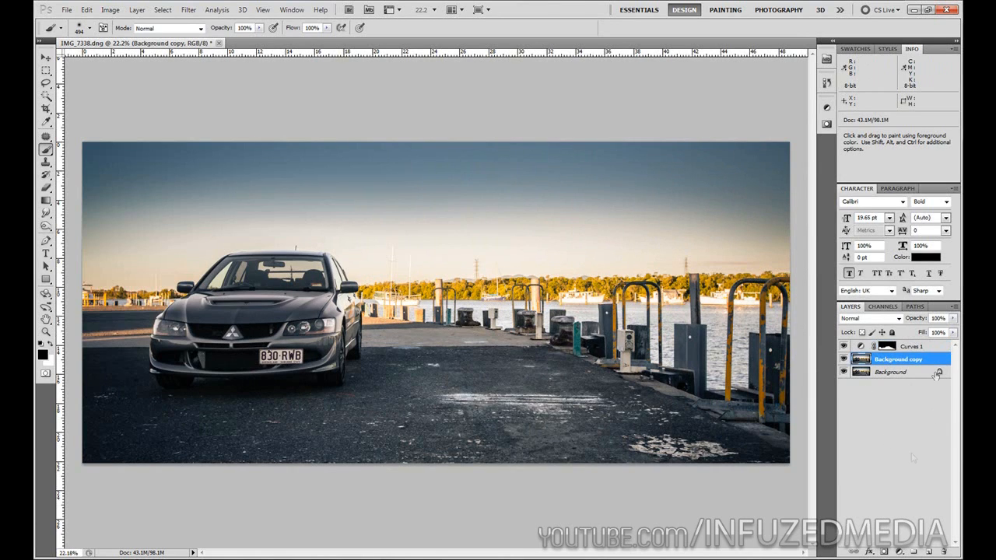
{"action": "left_click", "coordinate": [188, 9]}
{"action": "mouse_move", "coordinate": [228, 226]}
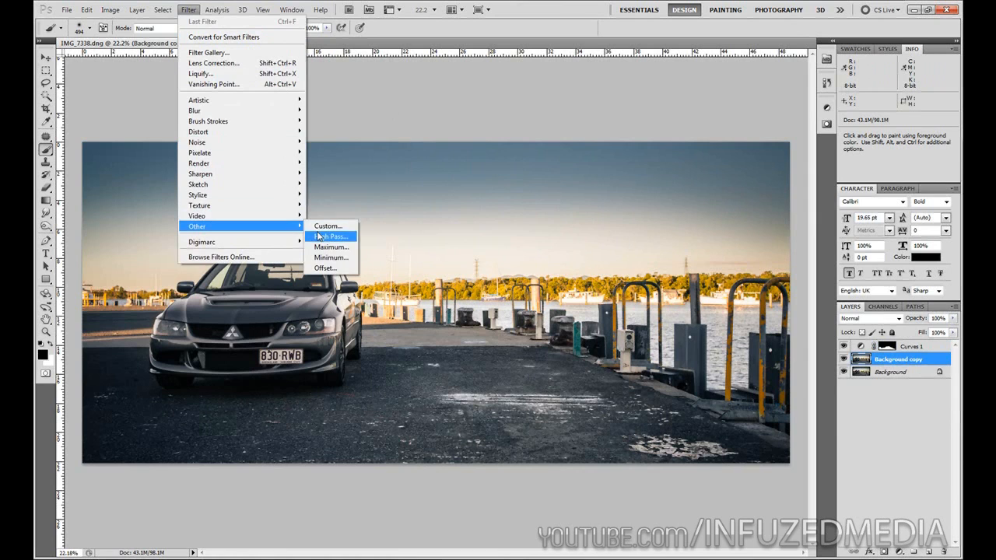
{"action": "left_click", "coordinate": [320, 238]}
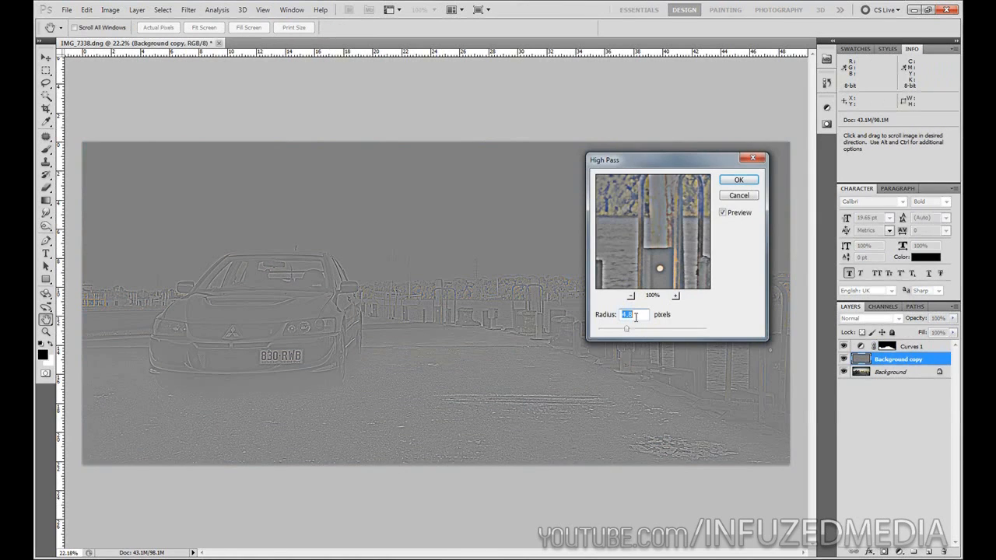
{"action": "left_click", "coordinate": [735, 181]}
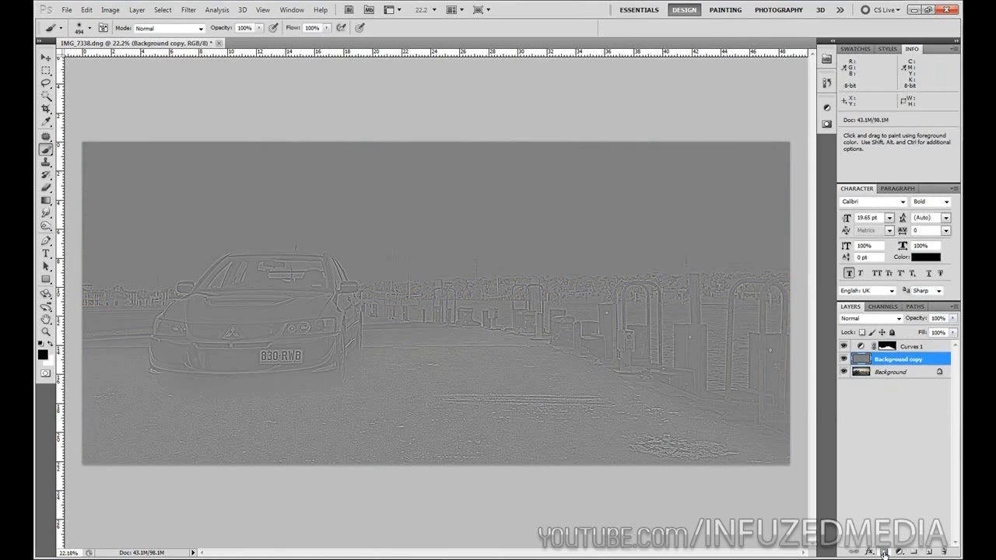
Step: Add a layer mask to the High Pass layer and paint black over the car, sky and harbour background
{"action": "left_click", "coordinate": [884, 552]}
{"action": "mouse_move", "coordinate": [222, 282]}
{"action": "left_mouse_down"}
{"action": "mouse_move", "coordinate": [172, 330]}
{"action": "mouse_move", "coordinate": [273, 335]}
{"action": "mouse_move", "coordinate": [271, 343]}
{"action": "mouse_move", "coordinate": [347, 314]}
{"action": "mouse_move", "coordinate": [284, 276]}
{"action": "mouse_move", "coordinate": [176, 264]}
{"action": "mouse_move", "coordinate": [606, 139]}
{"action": "mouse_move", "coordinate": [668, 161]}
{"action": "mouse_move", "coordinate": [436, 241]}
{"action": "mouse_move", "coordinate": [503, 289]}
{"action": "mouse_move", "coordinate": [584, 285]}
{"action": "mouse_move", "coordinate": [644, 313]}
{"action": "mouse_move", "coordinate": [821, 347]}
{"action": "mouse_move", "coordinate": [731, 370]}
{"action": "mouse_move", "coordinate": [800, 404]}
{"action": "mouse_move", "coordinate": [703, 361]}
{"action": "mouse_move", "coordinate": [760, 370]}
{"action": "mouse_move", "coordinate": [510, 299]}
{"action": "mouse_move", "coordinate": [384, 304]}
{"action": "mouse_move", "coordinate": [384, 314]}
{"action": "mouse_move", "coordinate": [120, 284]}
{"action": "mouse_move", "coordinate": [156, 304]}
{"action": "mouse_move", "coordinate": [58, 309]}
{"action": "left_mouse_up"}
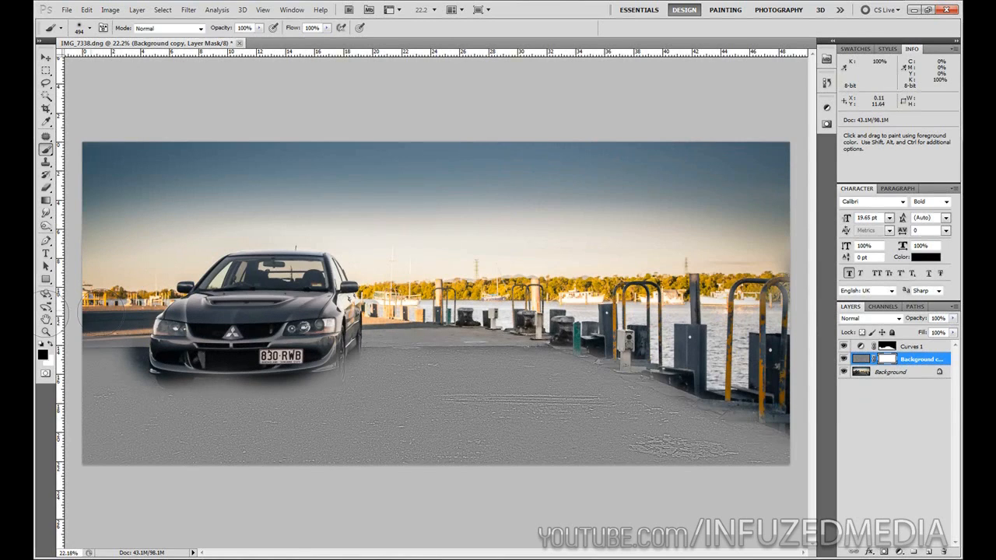
Step: Set the High Pass layer's blend mode to Overlay and compare the asphalt with and without it
{"action": "left_click", "coordinate": [861, 360]}
{"action": "left_click", "coordinate": [844, 319]}
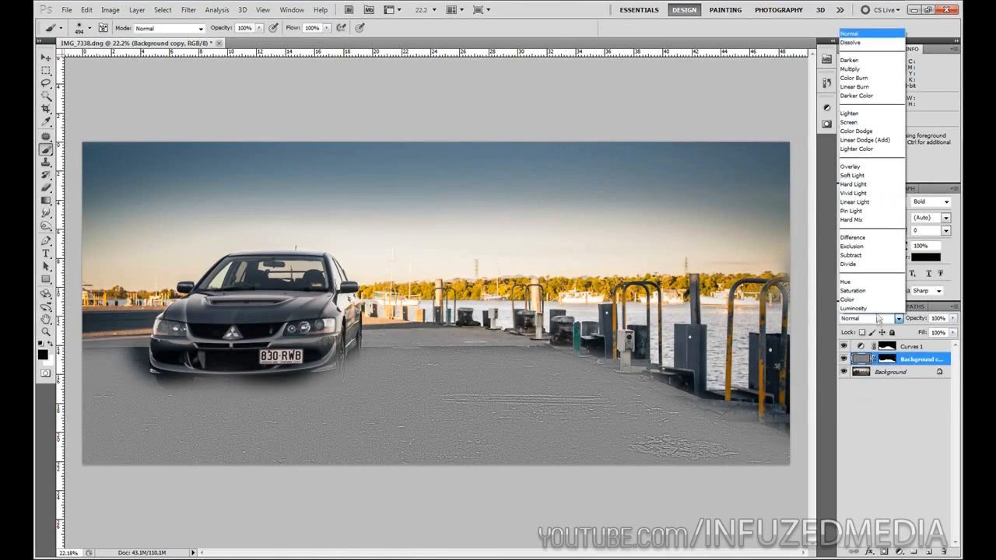
{"action": "left_click", "coordinate": [869, 184]}
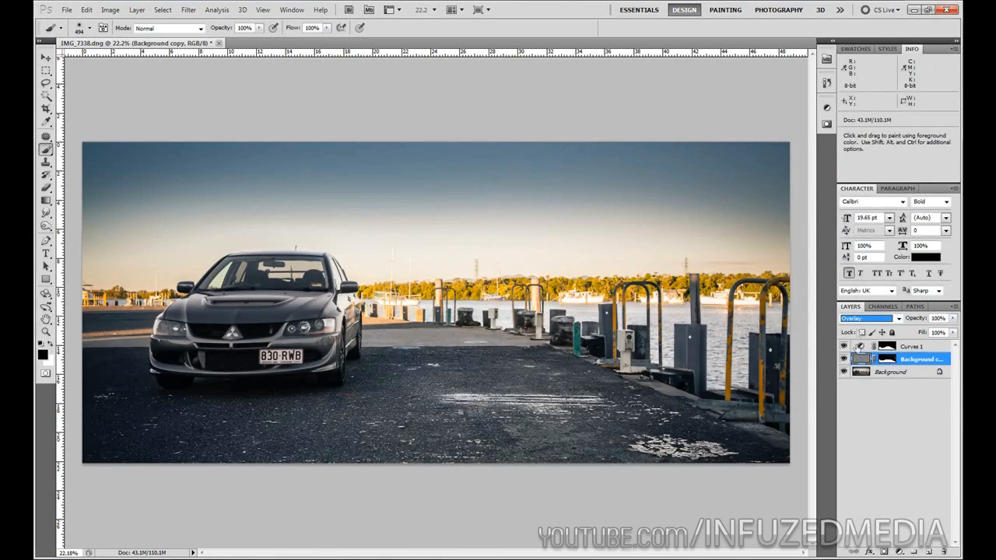
{"action": "left_click", "coordinate": [845, 359]}
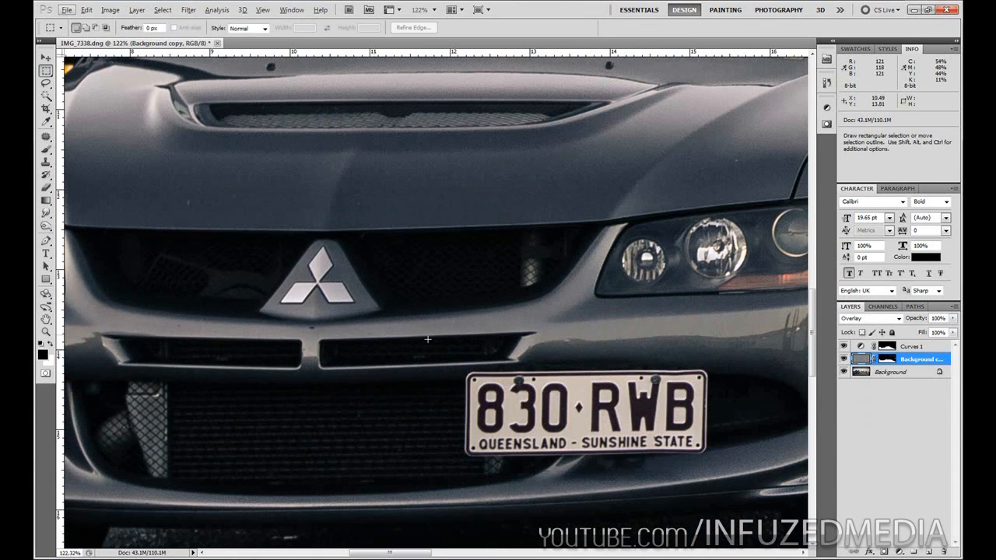
Step: Swap the brush colours to white foreground and black background, and reduce the brush size to 78 px
{"action": "key", "text": "b"}
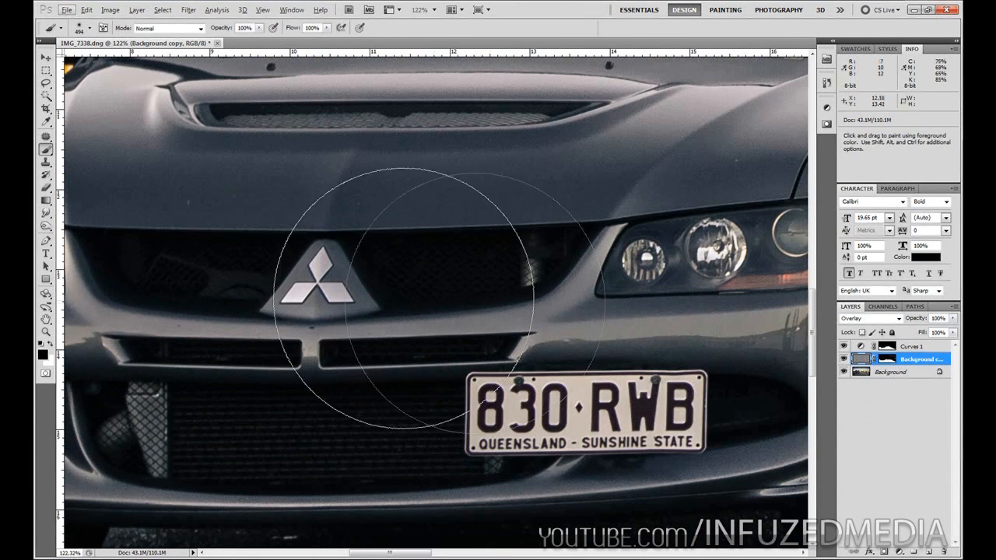
{"action": "key", "text": "x"}
{"action": "right_click", "coordinate": [372, 293]}
{"action": "left_click_drag", "start_coordinate": [449, 309], "coordinate": [420, 305]}
{"action": "key", "text": "Return"}
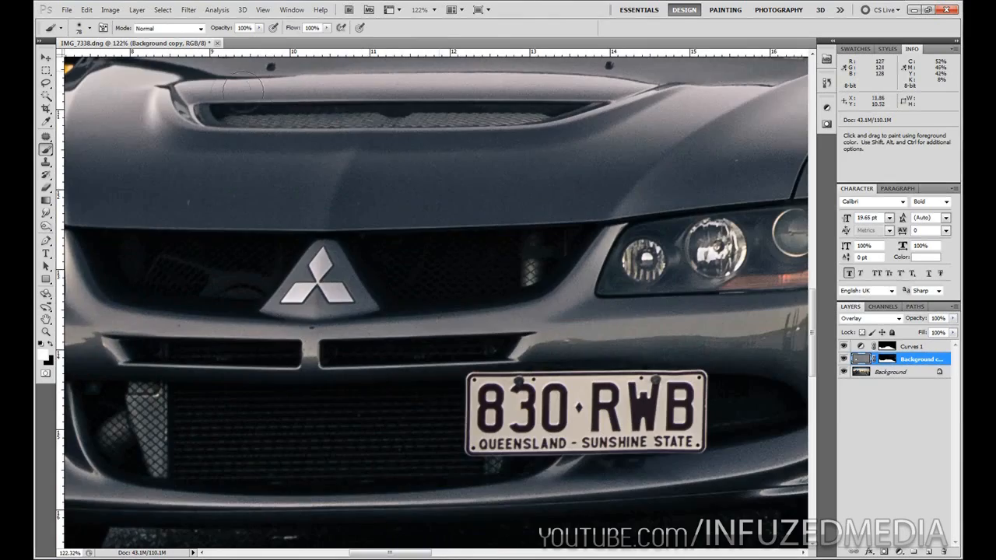
{"action": "scroll", "coordinate": [347, 119], "scroll_direction": "down", "scroll_amount": 5}
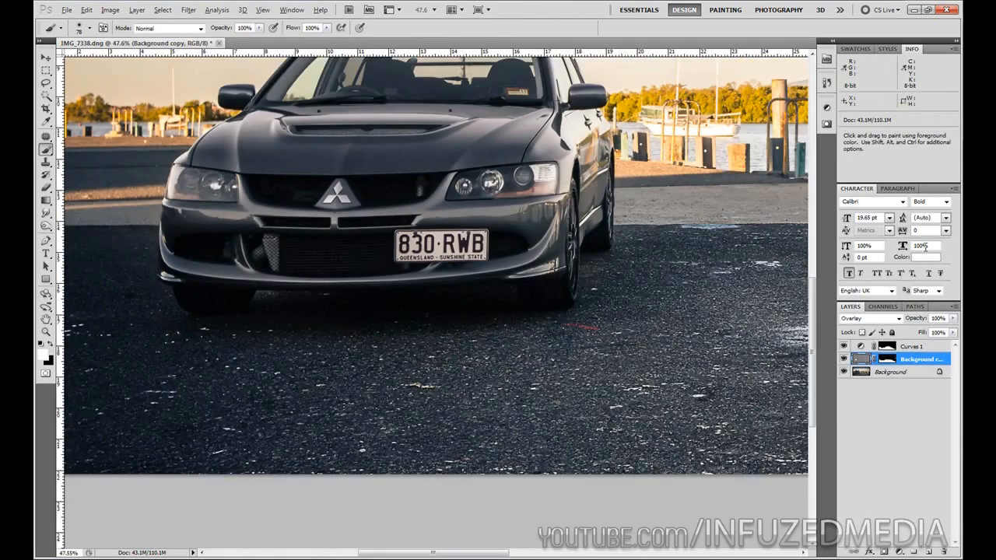
{"action": "scroll", "coordinate": [436, 318], "scroll_direction": "down", "scroll_amount": 4}
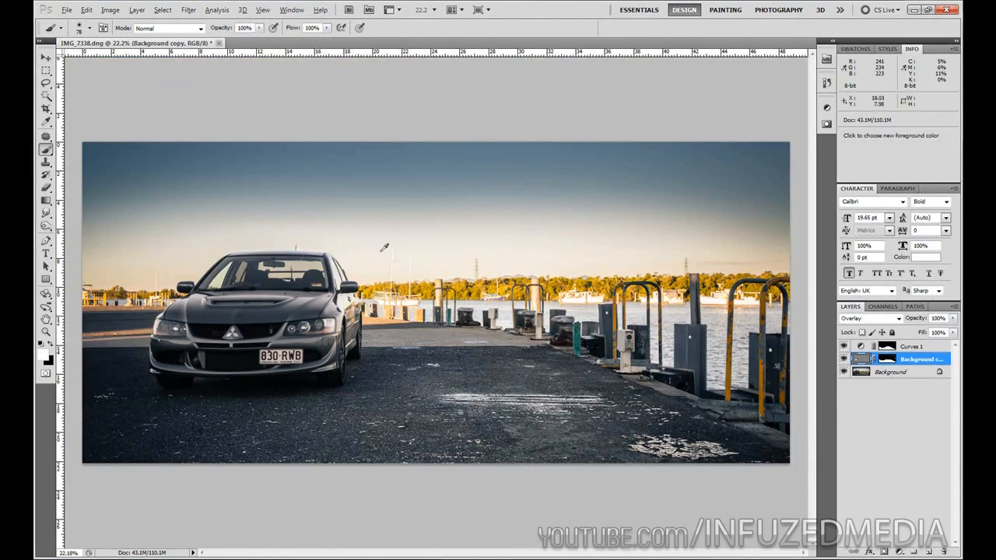
Step: Extend the canvas height to 24.13 cm with the black background colour, and select the Background layer
{"action": "left_click", "coordinate": [108, 10]}
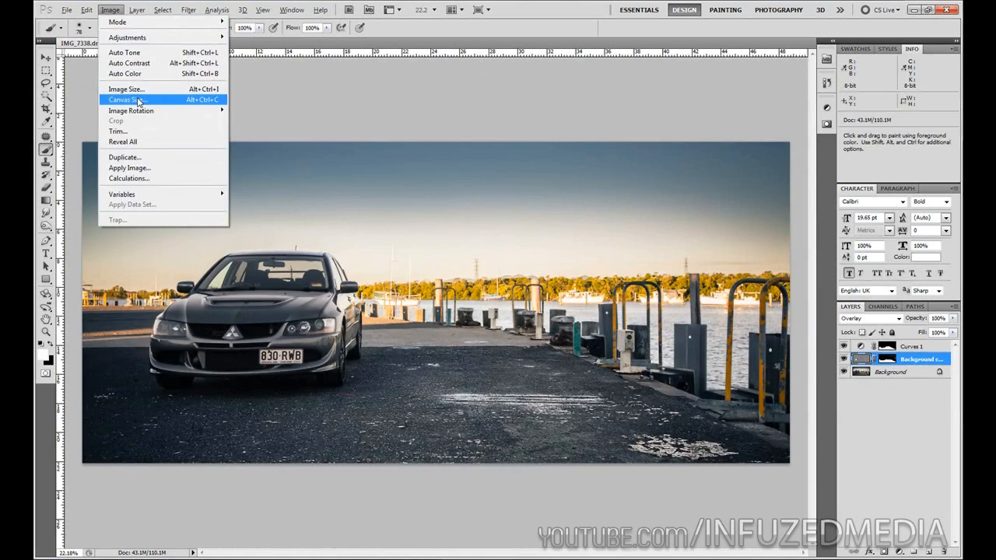
{"action": "left_click", "coordinate": [138, 101]}
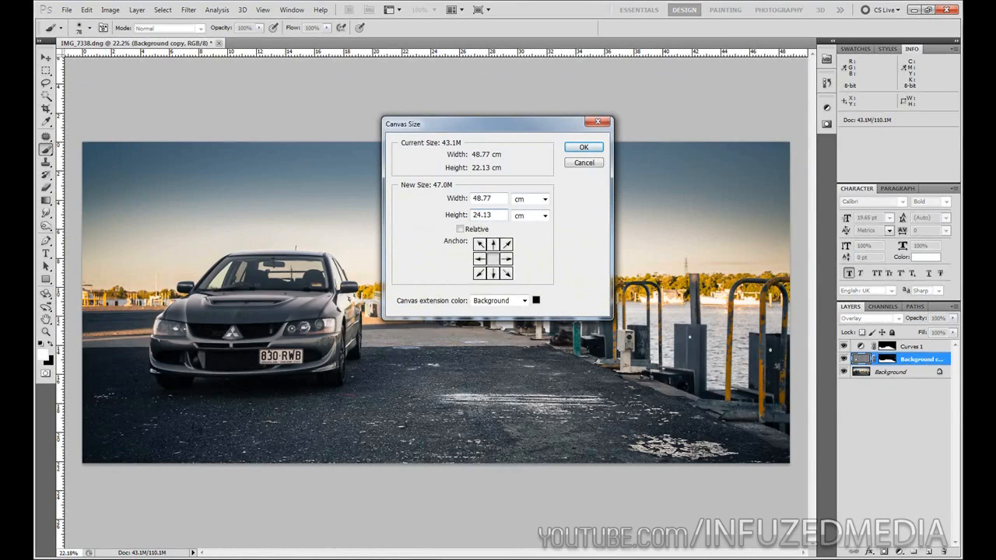
{"action": "key", "text": "Return"}
{"action": "key", "text": "ctrl+0"}
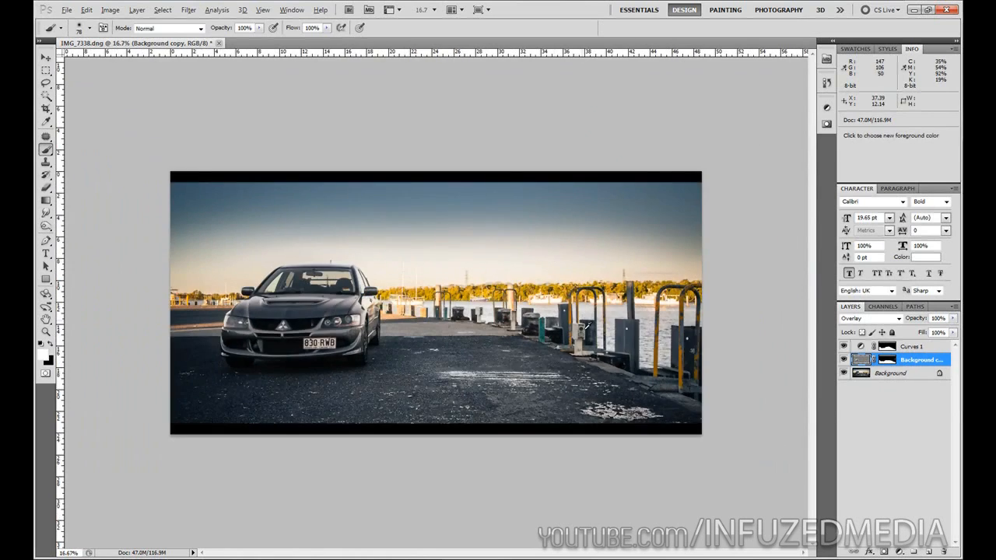
{"action": "left_click", "coordinate": [891, 374]}
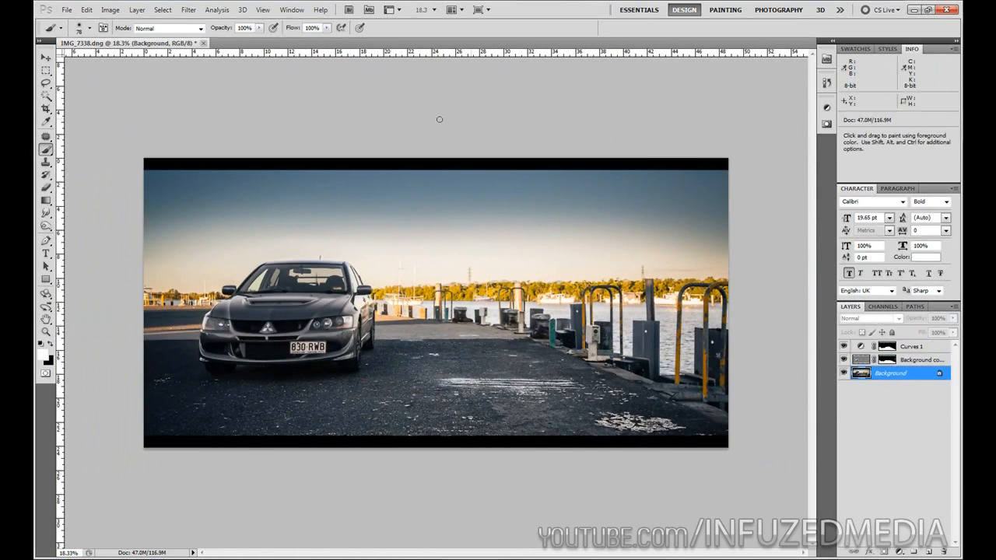